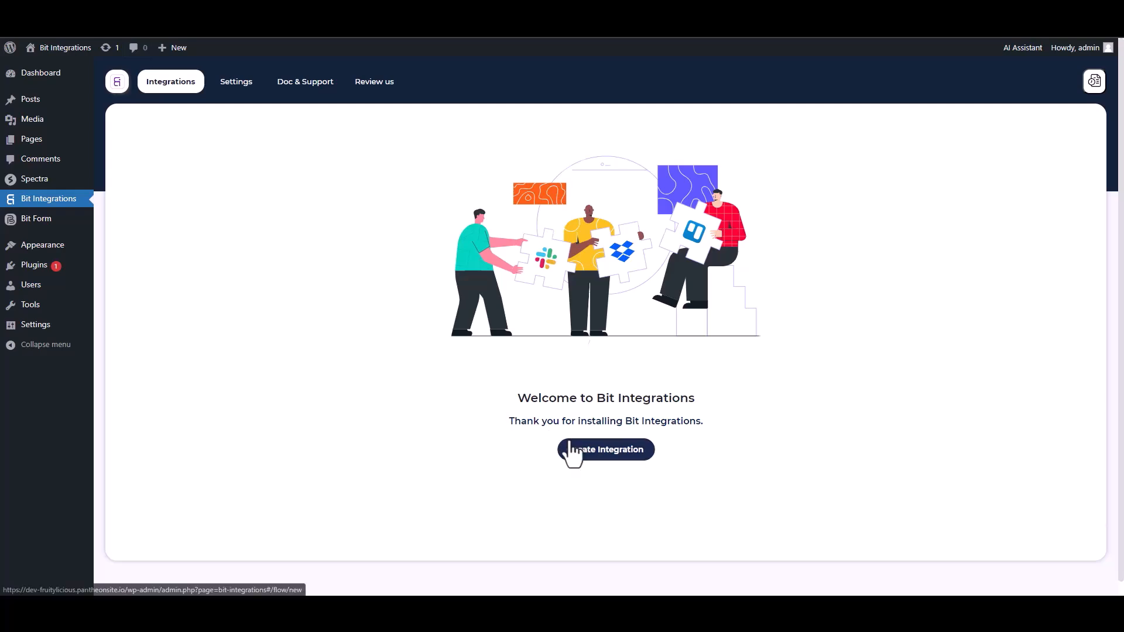
# Find and choose Spectra as the integration's trigger, then start fetching its form data.
pyautogui.write('sp')
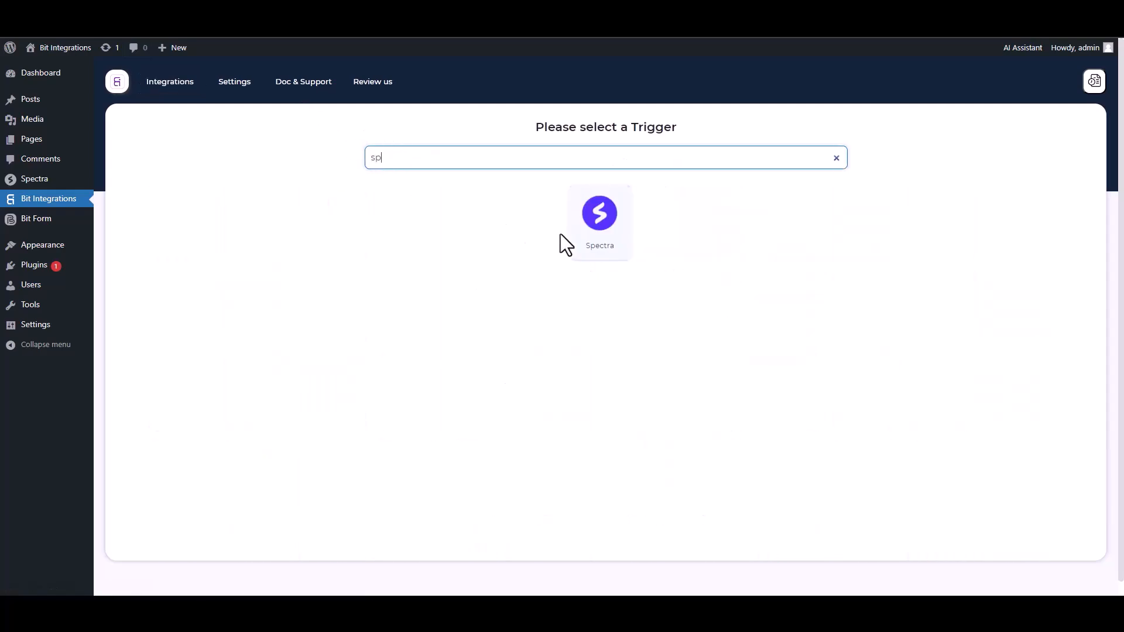
pyautogui.click(565, 234)
pyautogui.click(603, 270)
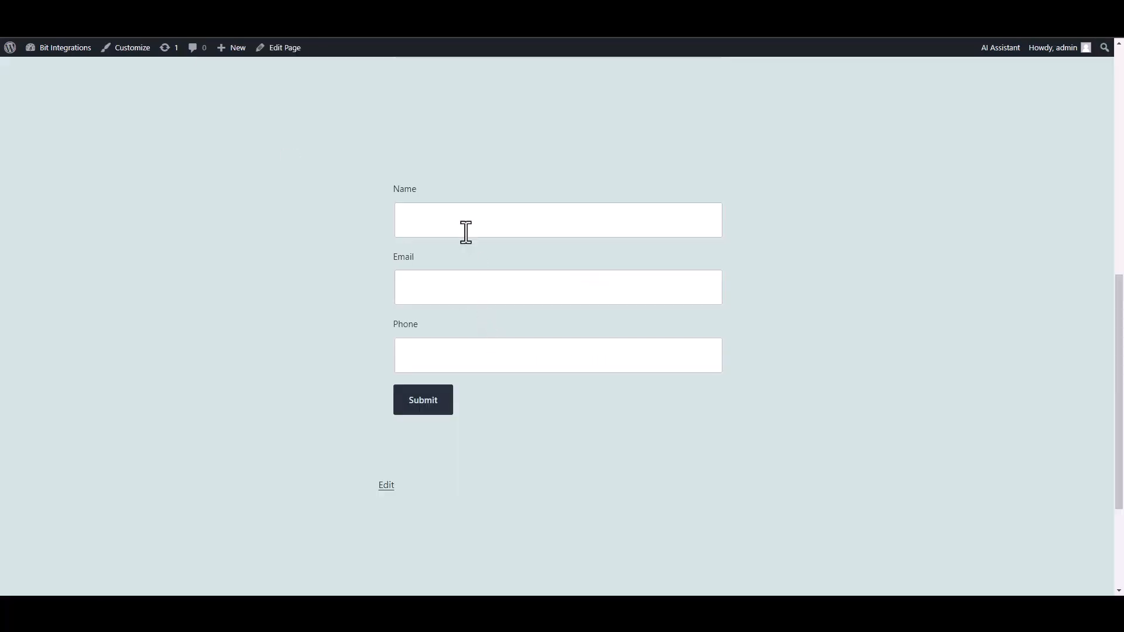
# Fill in the website form with the name "test", a sample e-mail address and a phone number, and submit it.
pyautogui.click(465, 227)
pyautogui.write('test')
pyautogui.click(665, 292)
pyautogui.write('test@gmail.com')
pyautogui.press('Tab')
pyautogui.write('45645625')
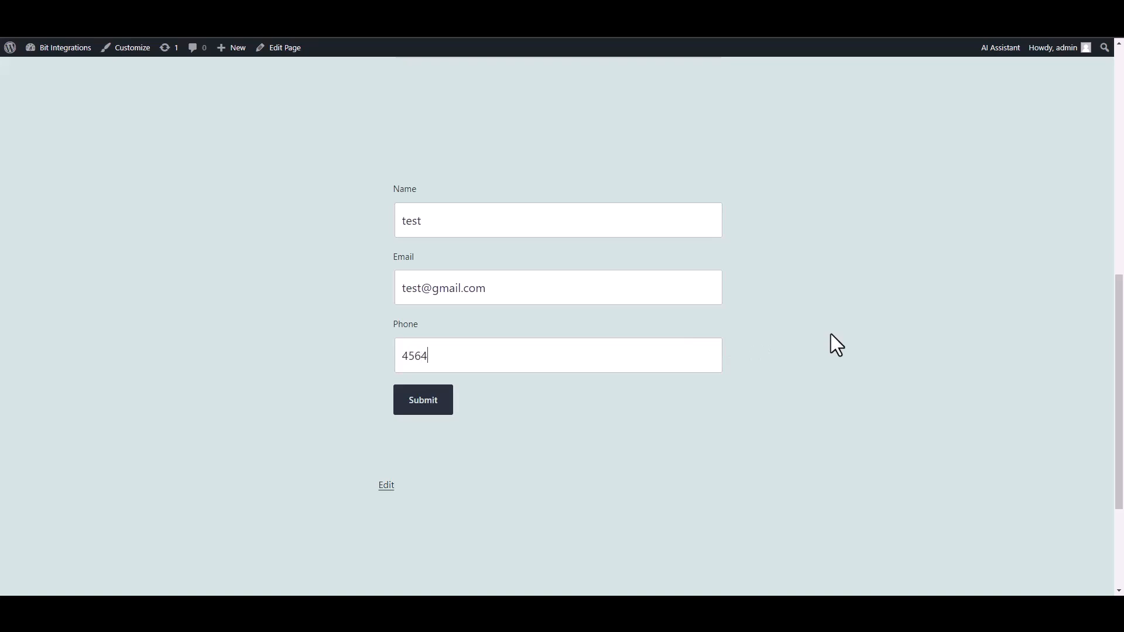
pyautogui.click(424, 403)
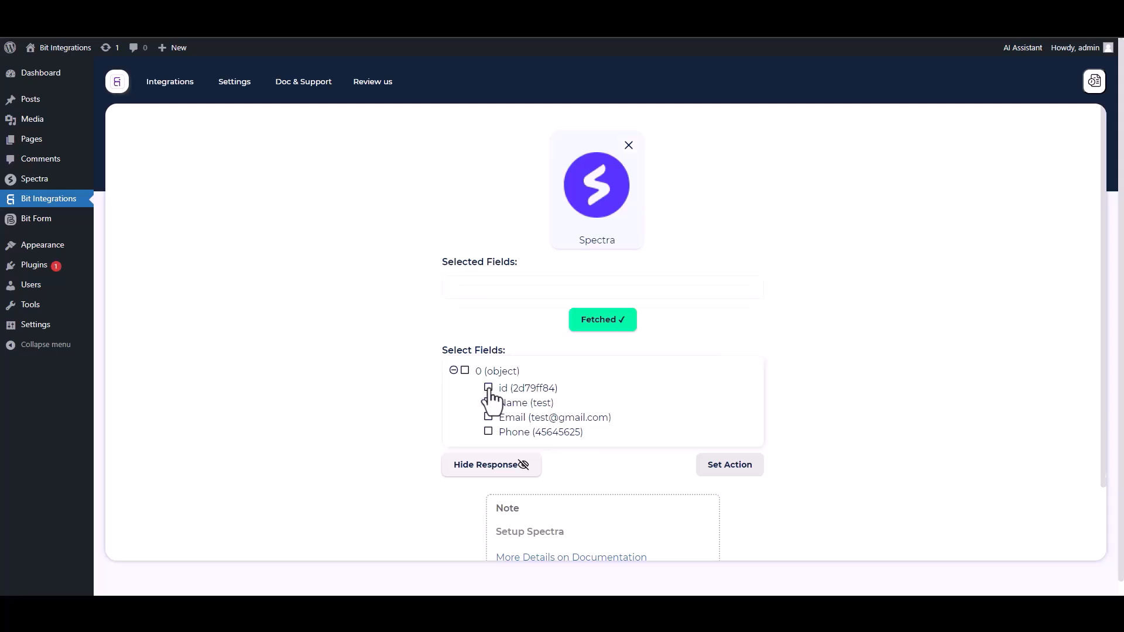
# Include the id, Name, Email and Phone fields from the fetched response in the trigger's selected fields.
pyautogui.click(488, 388)
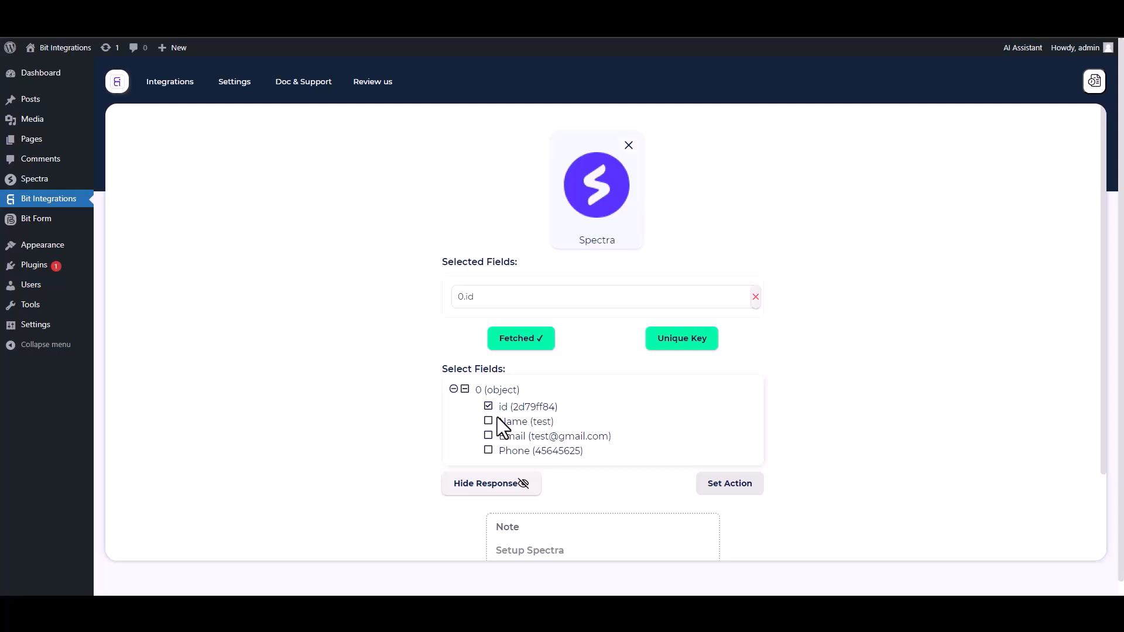
pyautogui.click(493, 422)
pyautogui.click(489, 464)
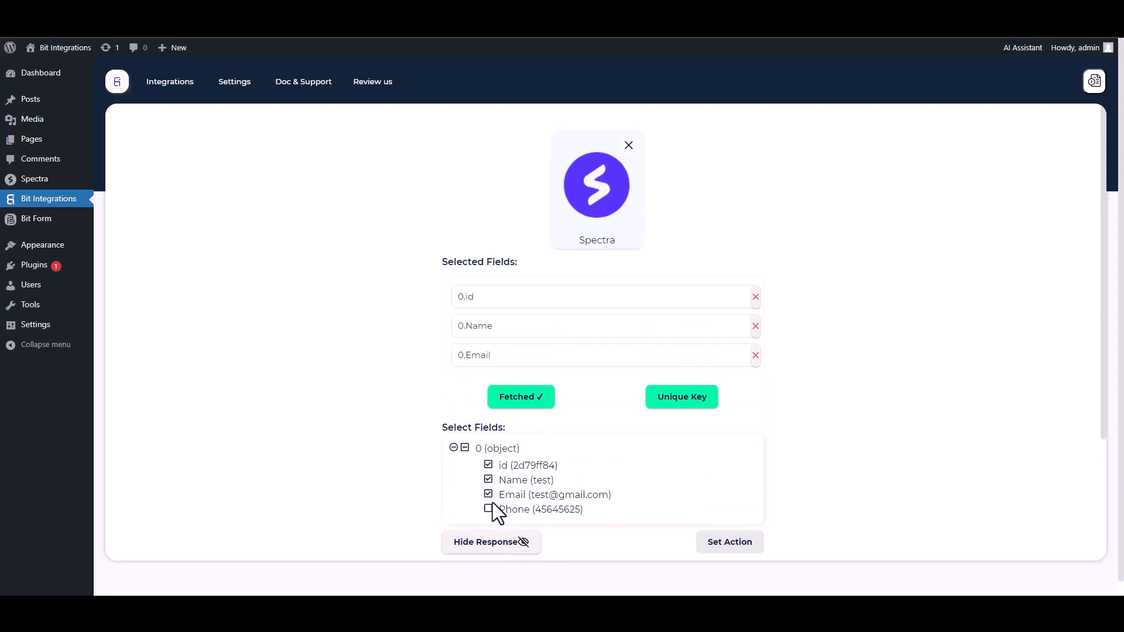
pyautogui.click(490, 509)
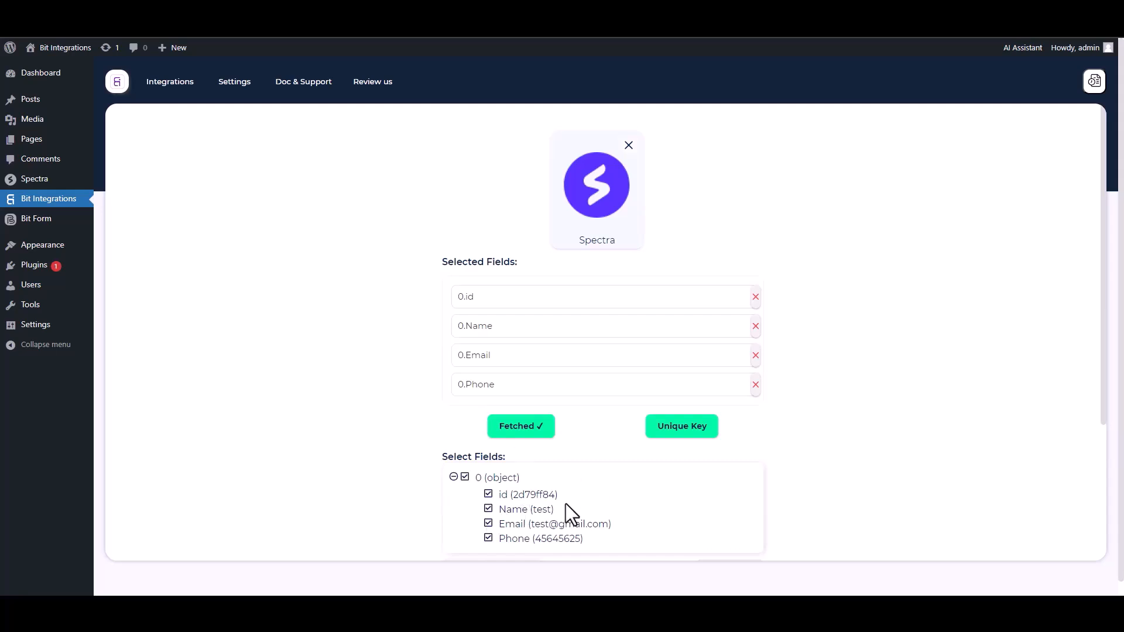
# Set 0.id as the trigger's unique primary key and confirm it.
pyautogui.click(678, 438)
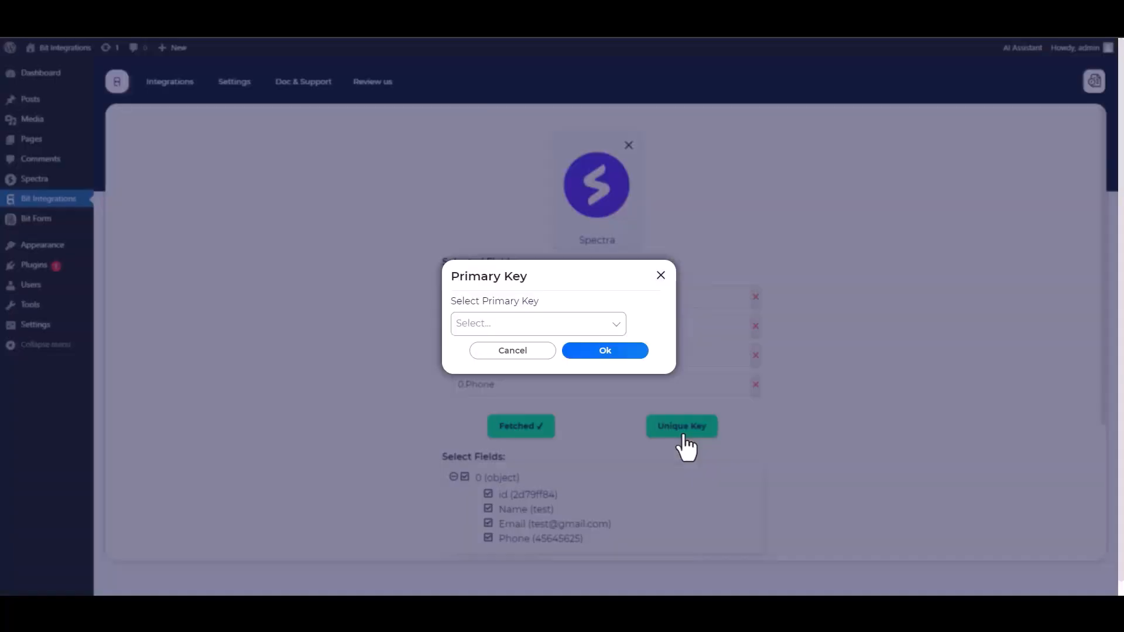
pyautogui.click(529, 325)
pyautogui.click(474, 350)
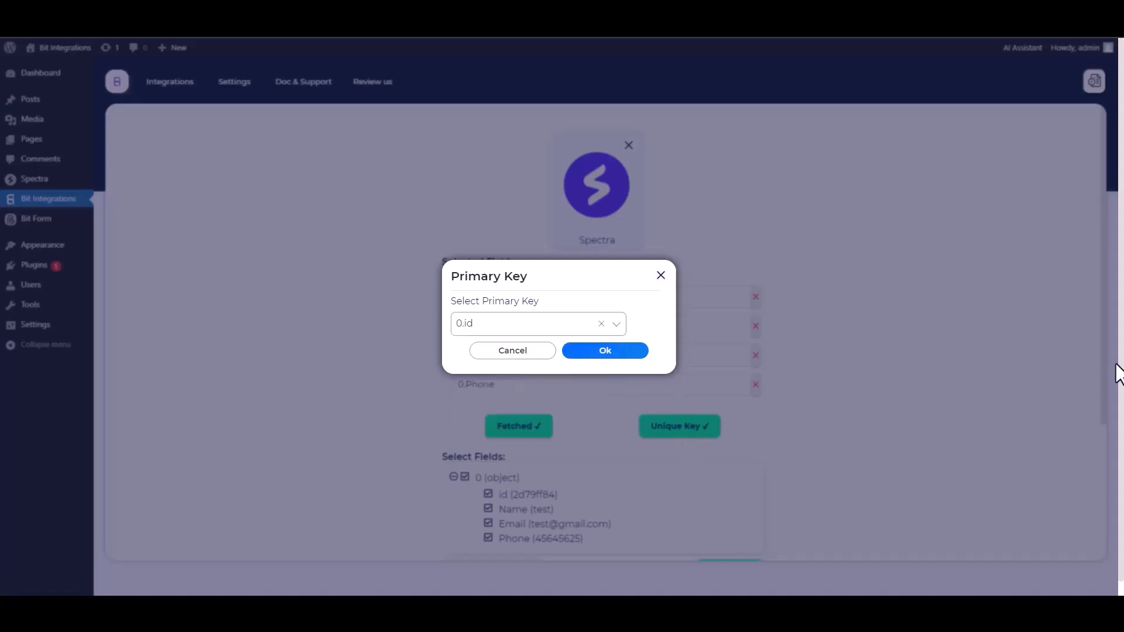
pyautogui.click(606, 354)
# Proceed to setting the action, search for "zoho cr" and choose Zoho CRM.
pyautogui.scroll(-1, 807, 354)
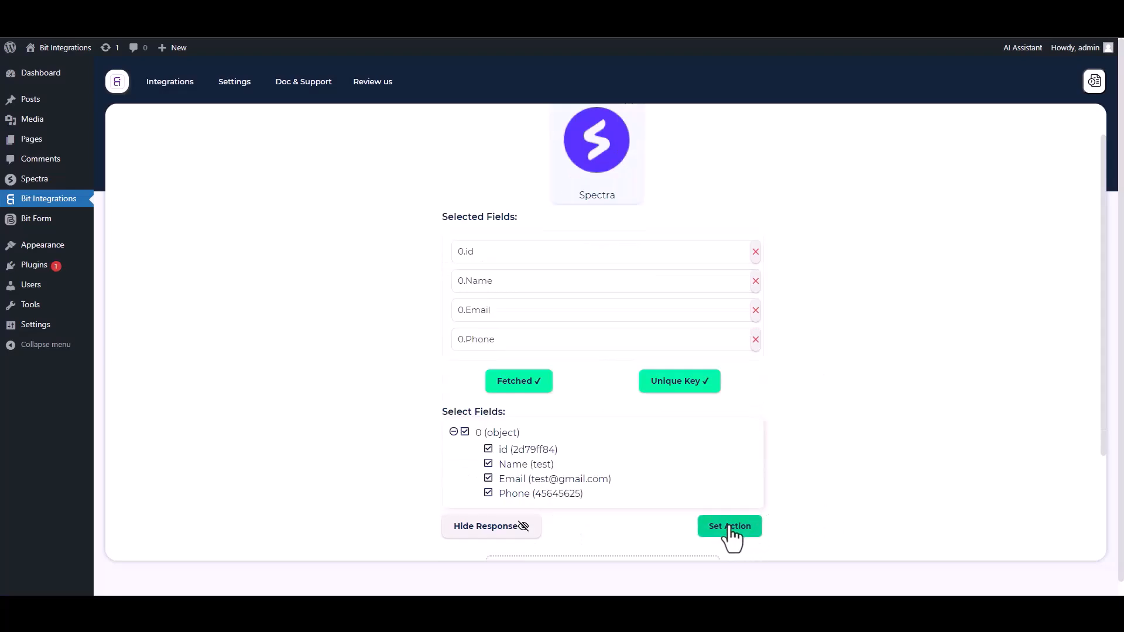
pyautogui.click(730, 527)
pyautogui.click(582, 130)
pyautogui.write('zo')
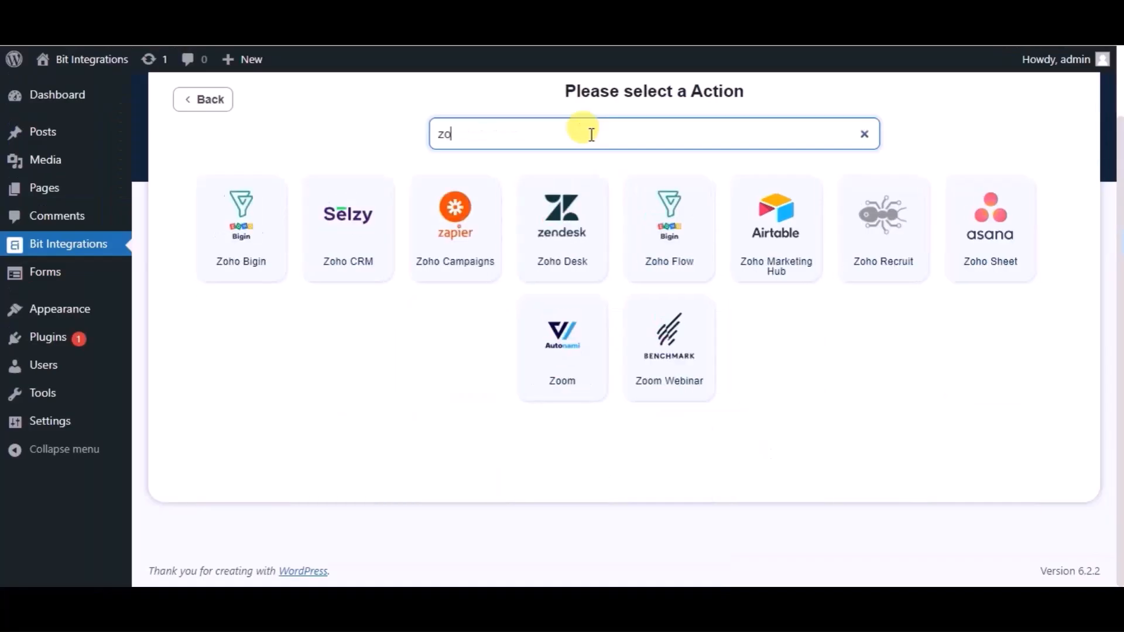
pyautogui.write('ho cr')
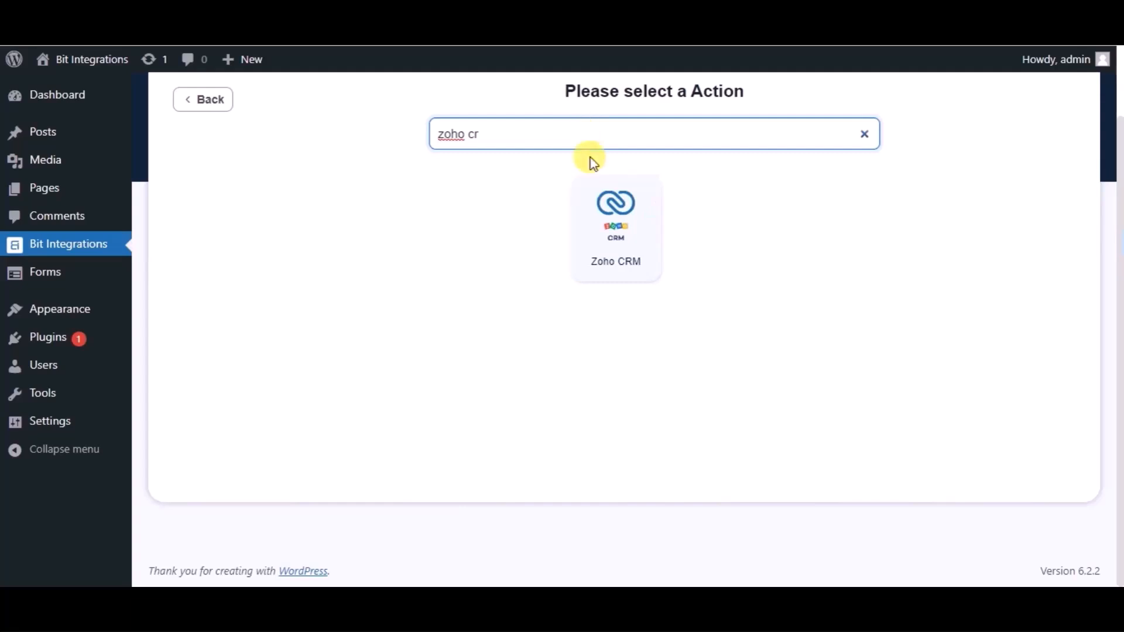
pyautogui.click(609, 221)
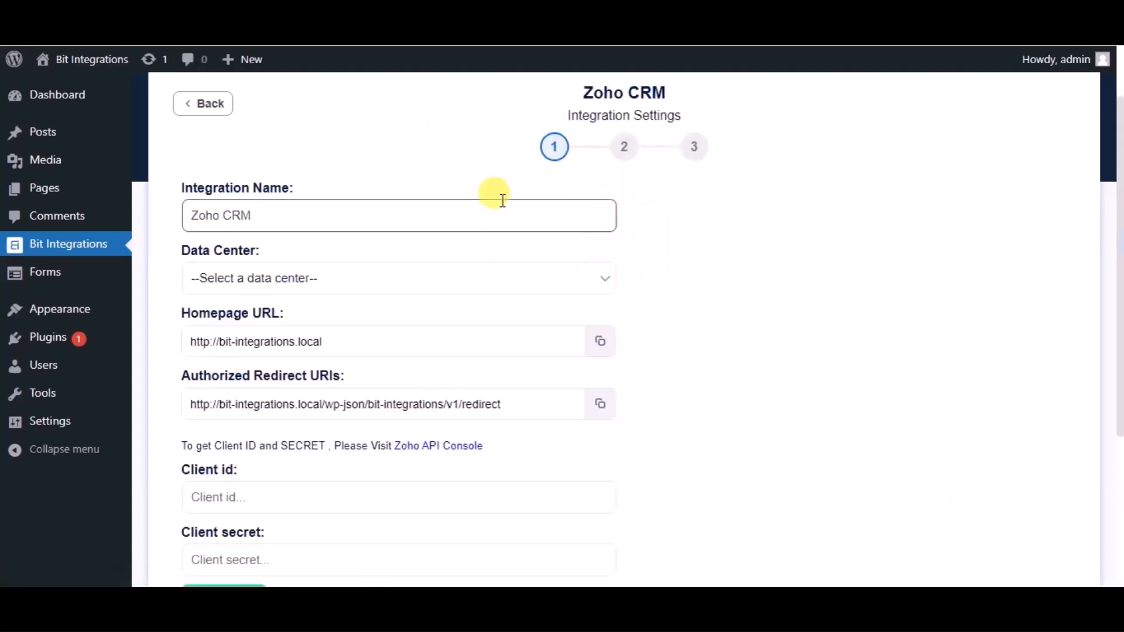
# Set the Zoho CRM integration's data center to zoho.com and open the linked Zoho API Console.
pyautogui.click(356, 284)
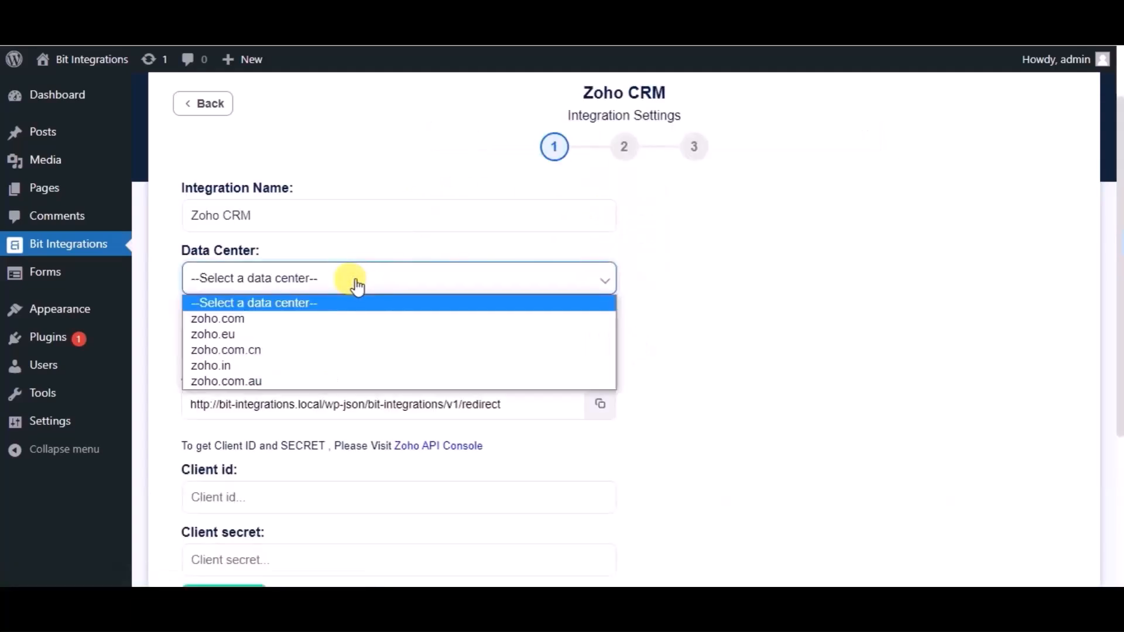
pyautogui.click(258, 318)
pyautogui.scroll(-1, 258, 317)
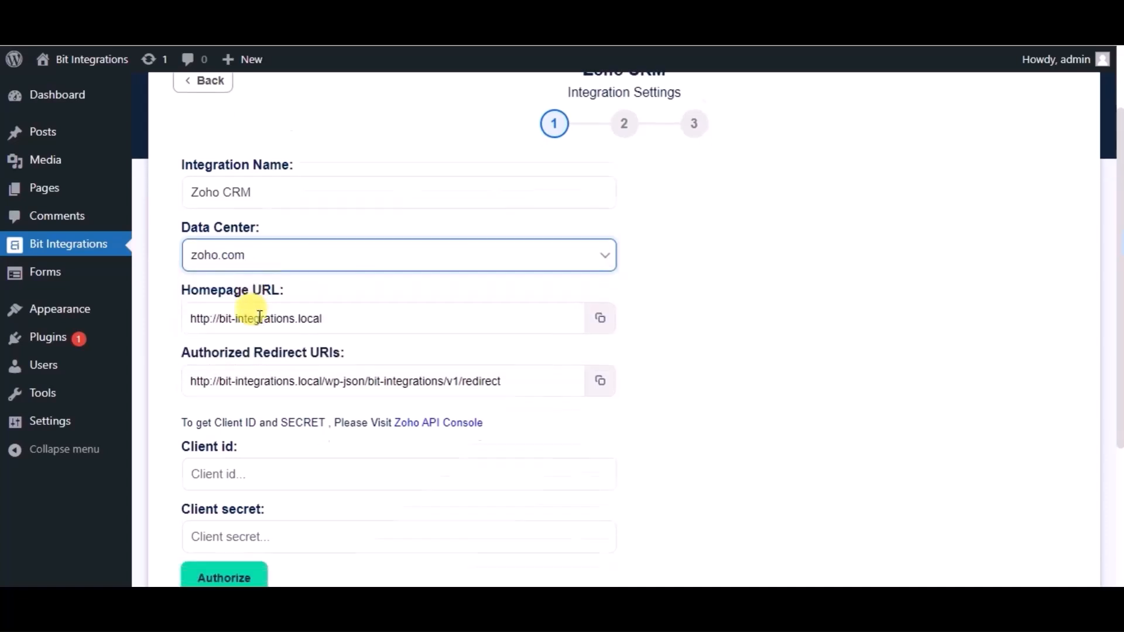
pyautogui.scroll(-2, 258, 318)
pyautogui.click(431, 330)
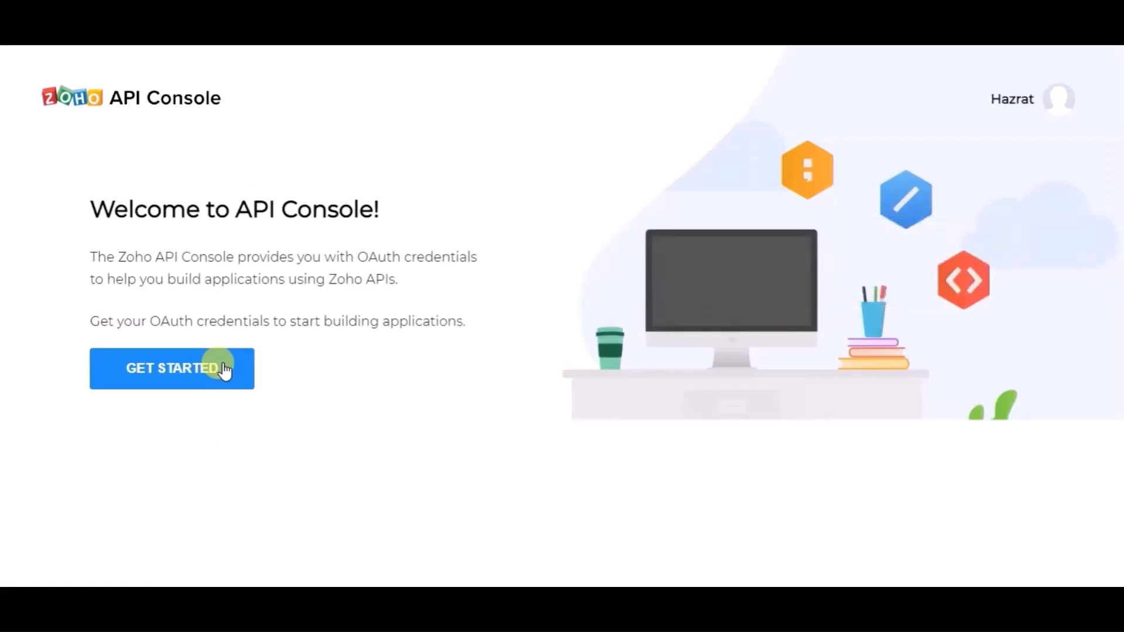
# Start a new Server-based Applications client in the Zoho API Console and name it Bit Integrations.
pyautogui.click(225, 370)
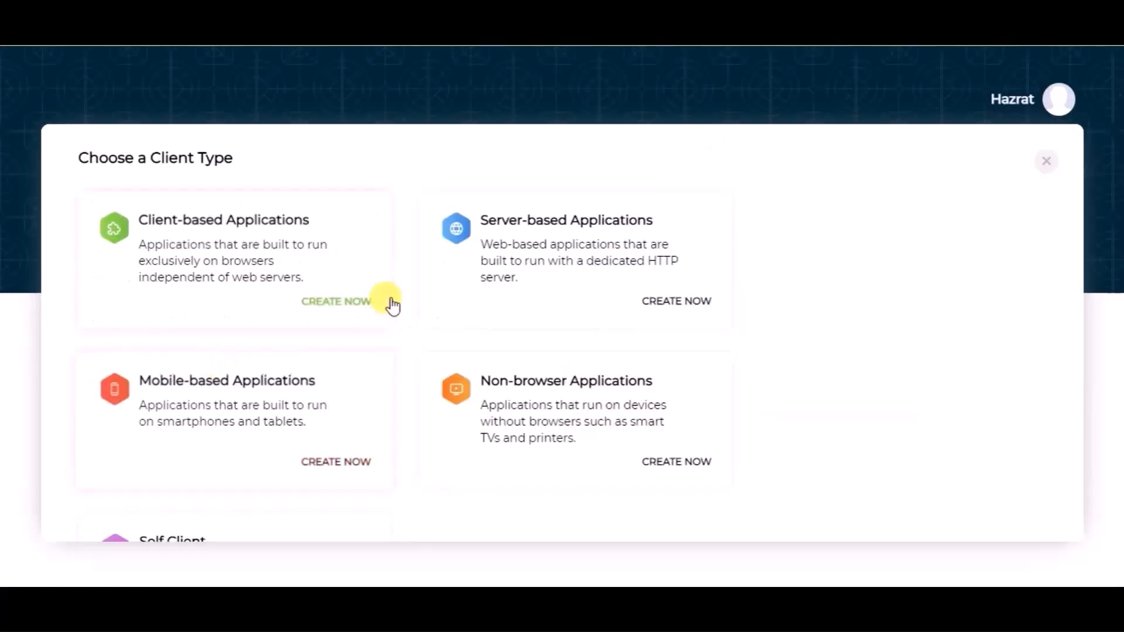
pyautogui.click(519, 252)
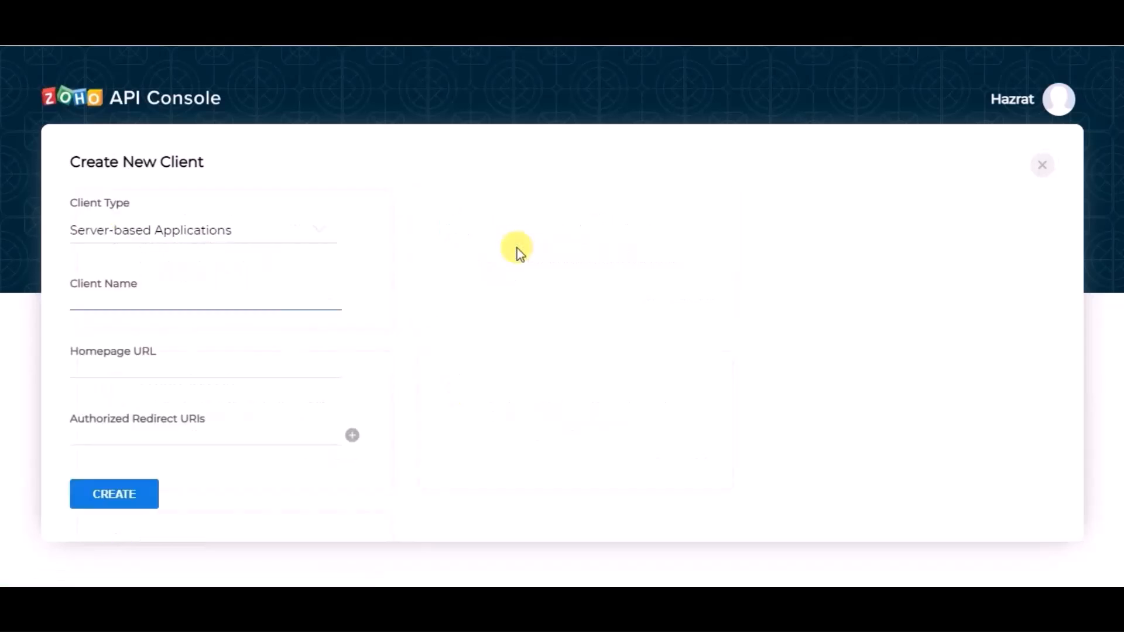
pyautogui.click(168, 305)
pyautogui.write('Bit Integrations')
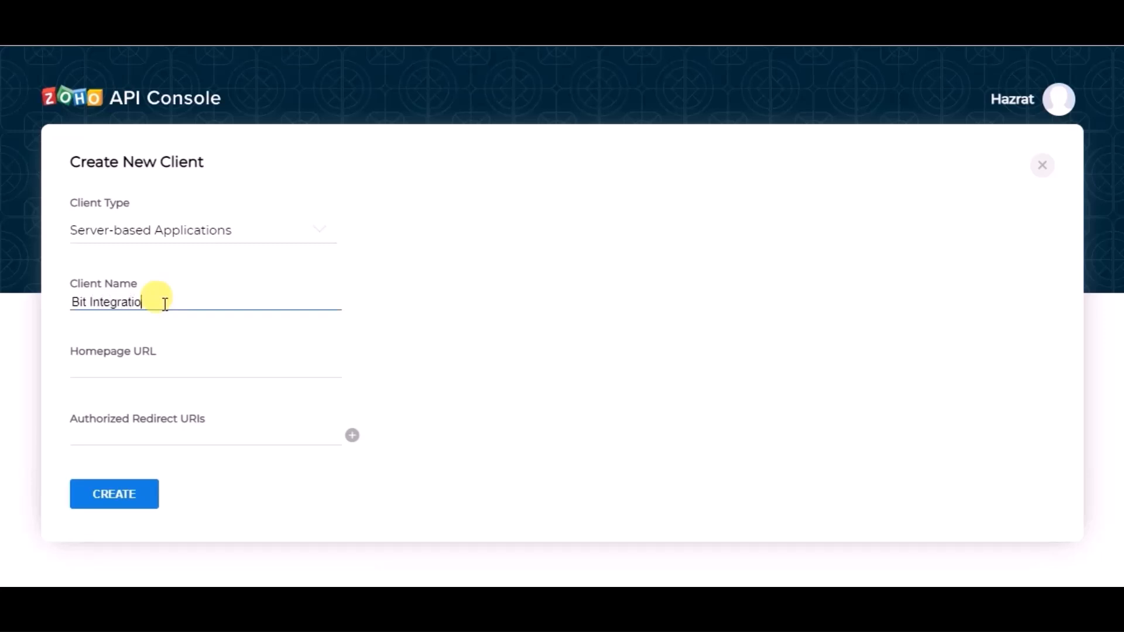
# Copy the homepage URL and authorized redirect URI from the integration settings into the new Zoho client, then create the client.
pyautogui.click(153, 364)
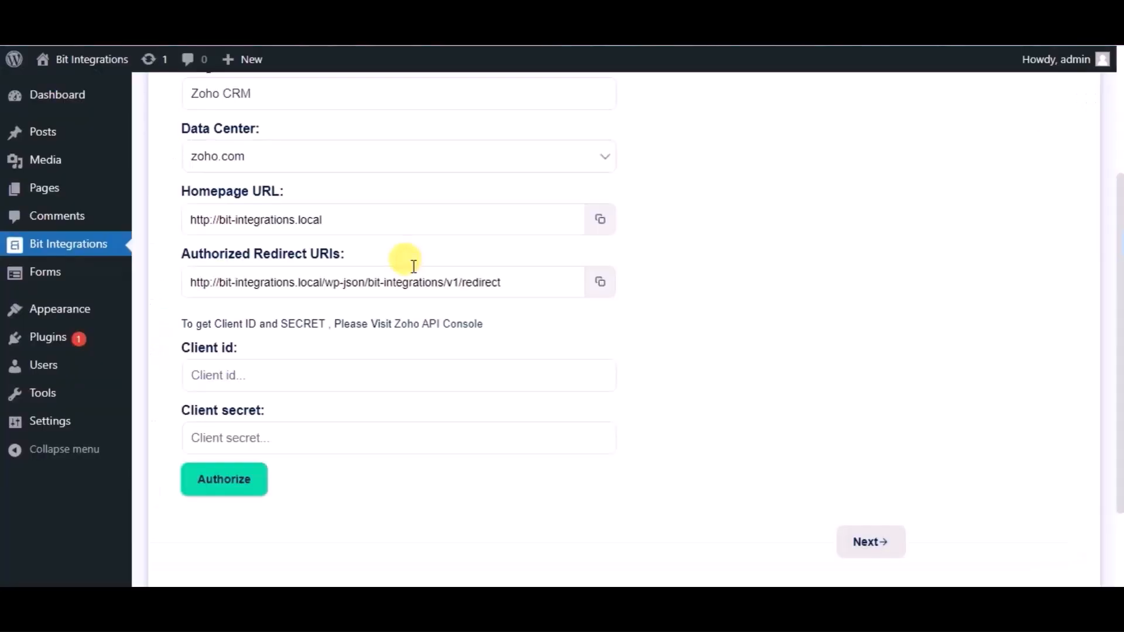
pyautogui.click(600, 219)
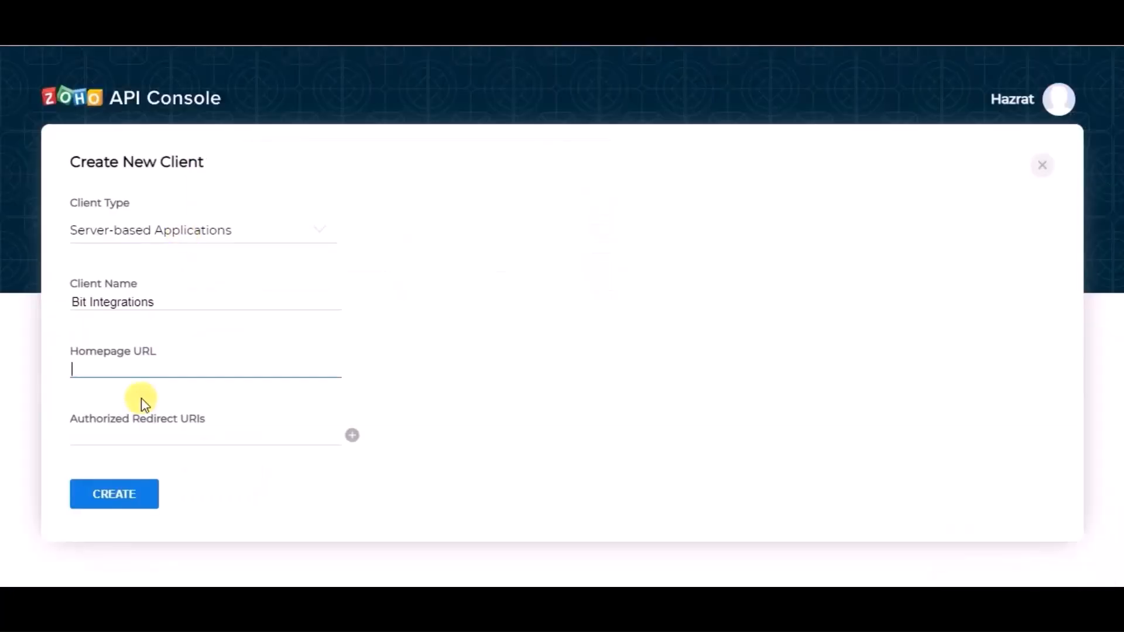
pyautogui.hotkey('ctrl', 'v')
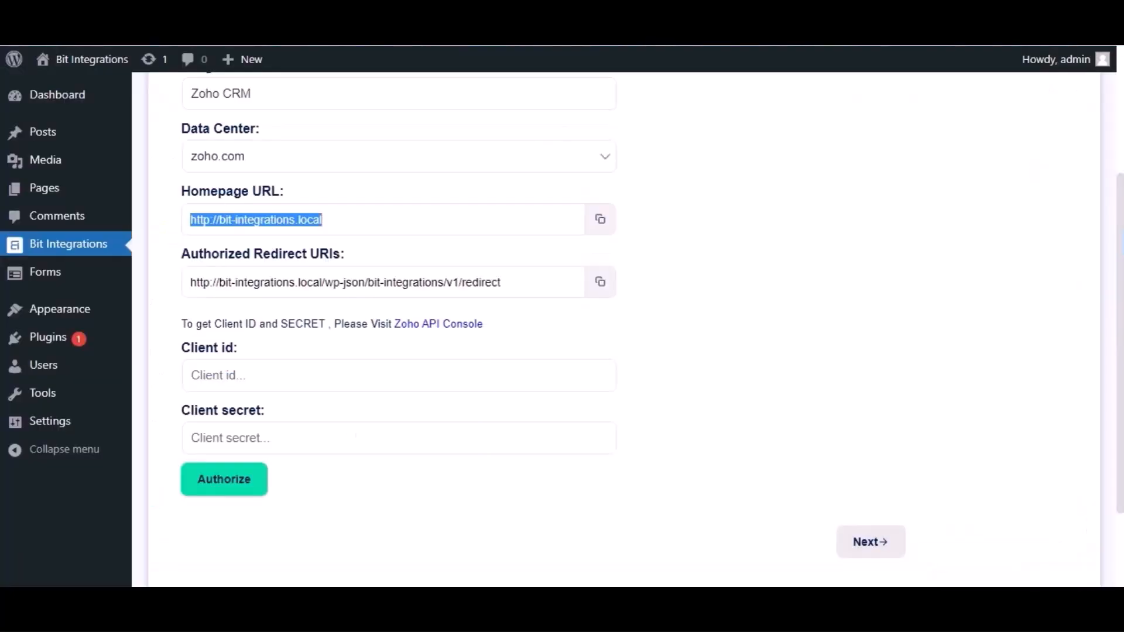
pyautogui.click(599, 284)
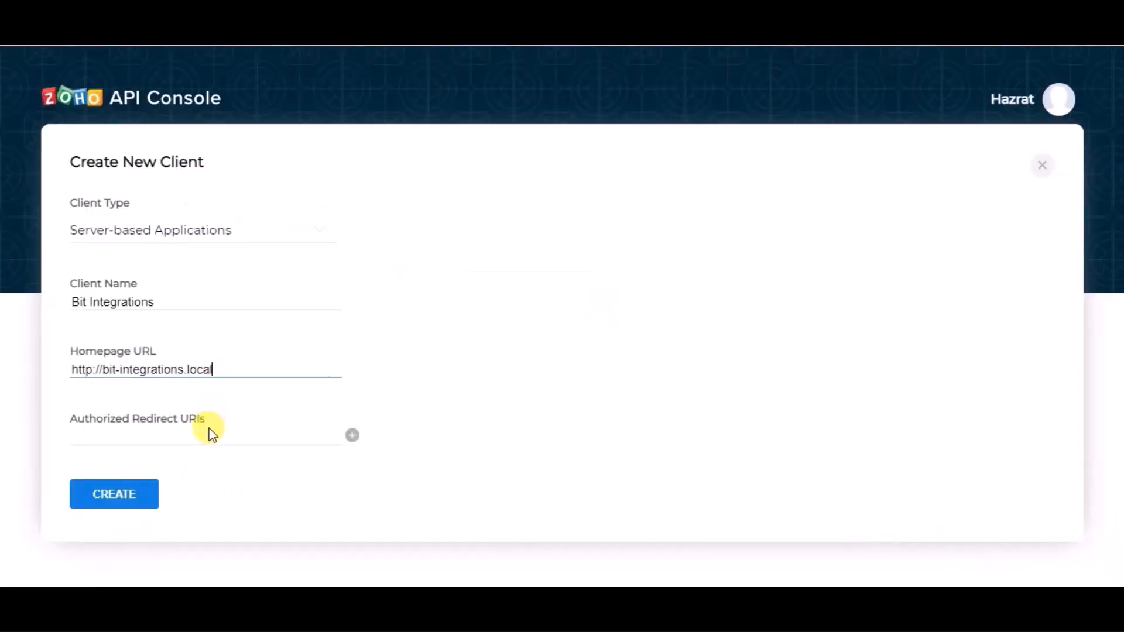
pyautogui.click(206, 435)
pyautogui.hotkey('ctrl', 'v')
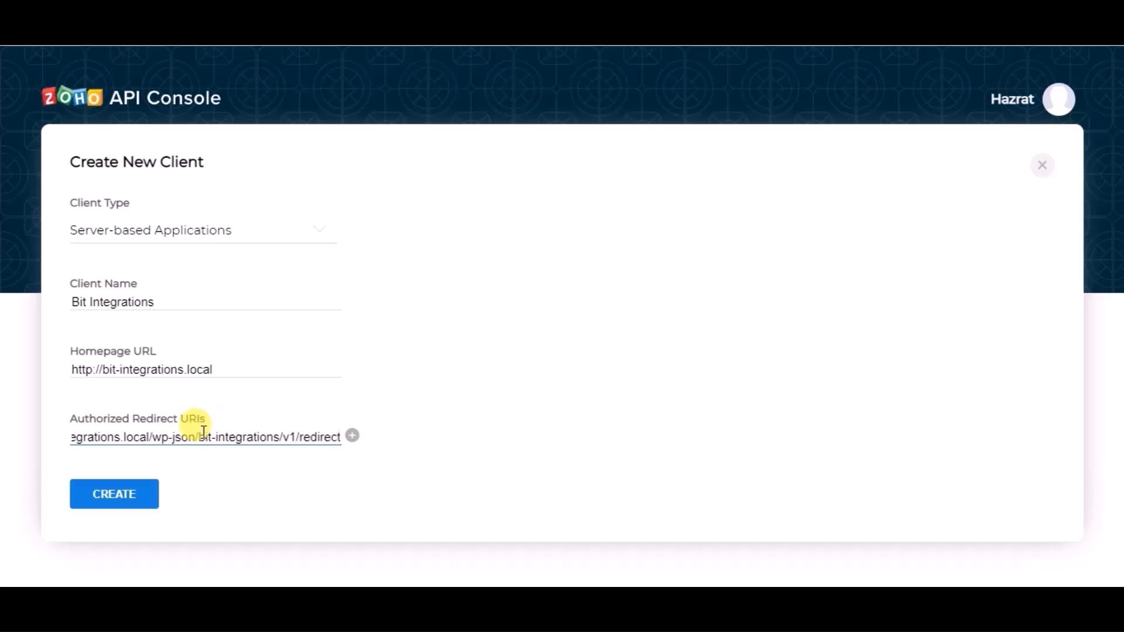
pyautogui.click(148, 499)
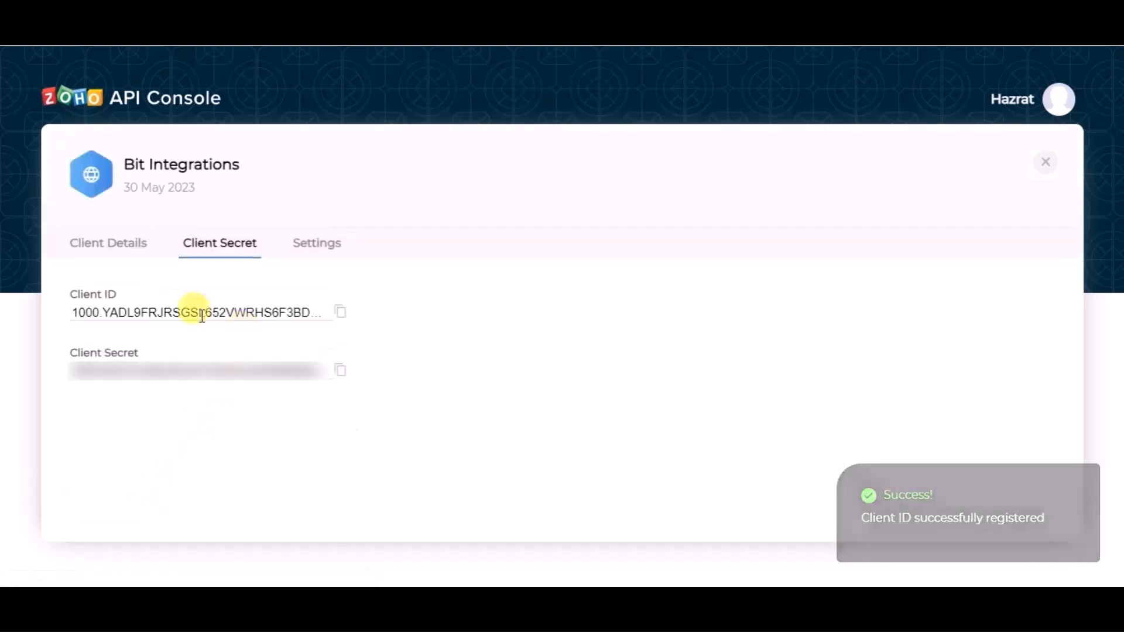
# Copy the client ID and client secret from the Zoho API Console into the matching fields of the Zoho CRM integration settings.
pyautogui.click(340, 313)
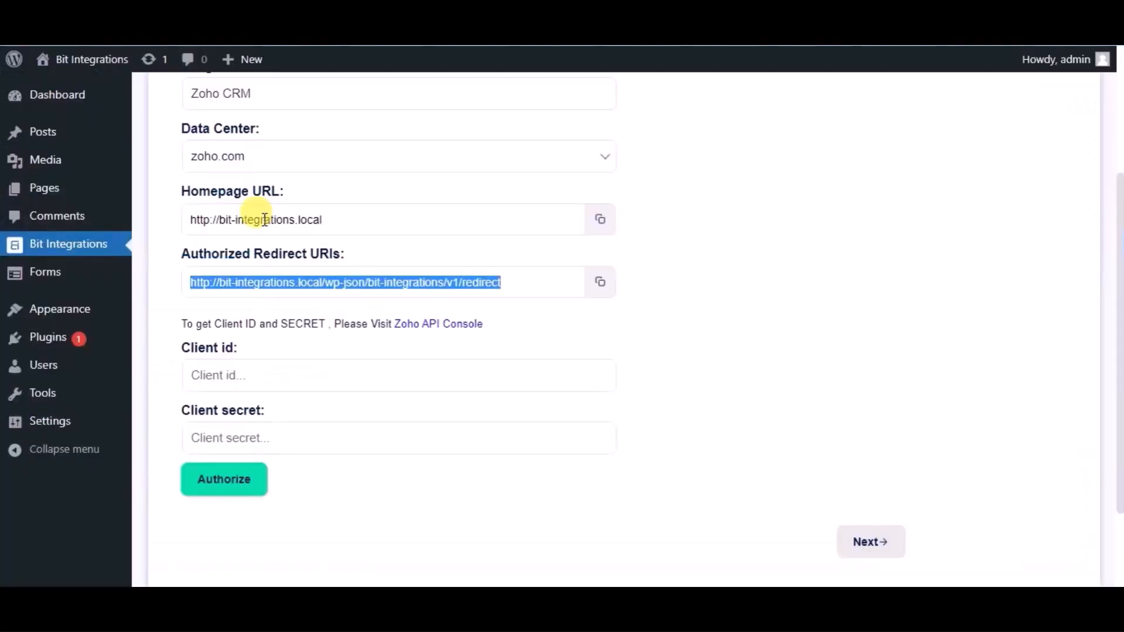
pyautogui.click(268, 375)
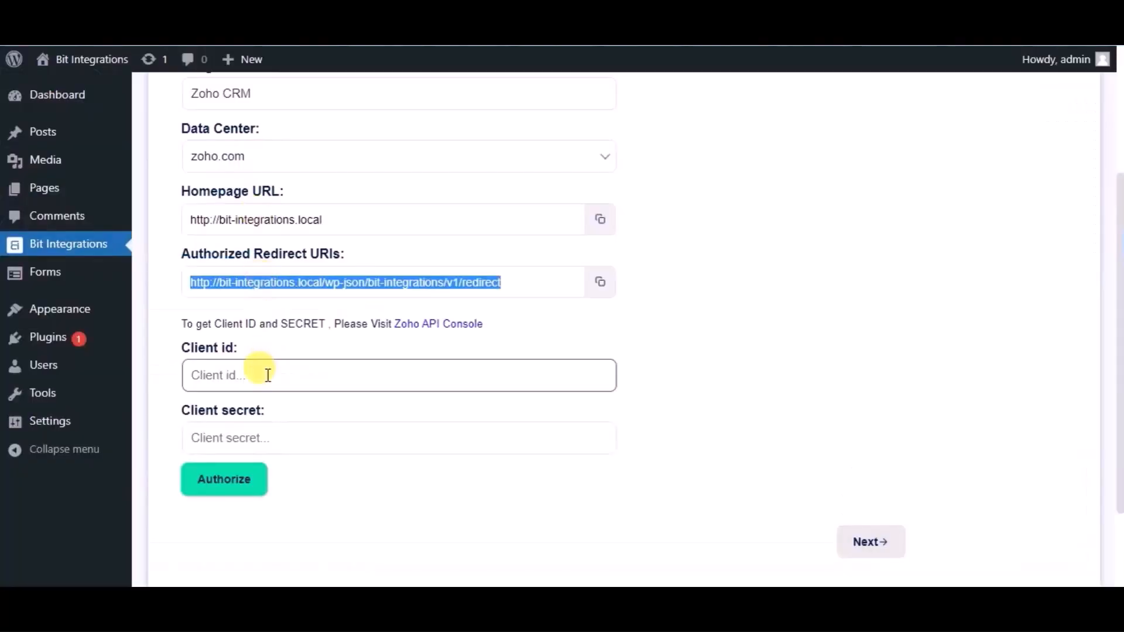
pyautogui.hotkey('ctrl', 'v')
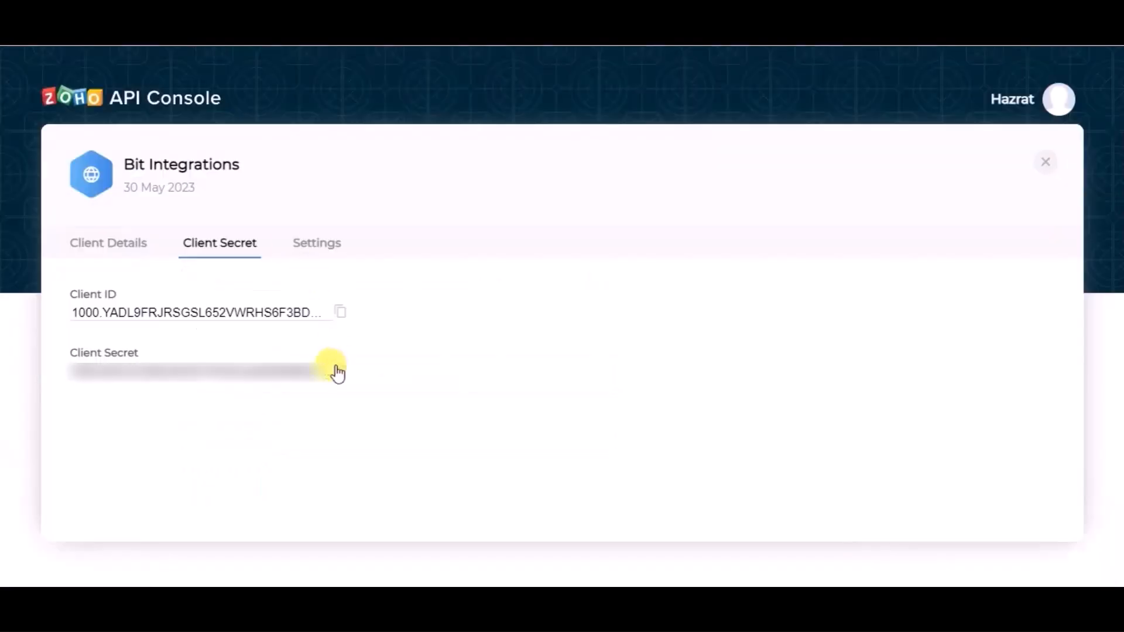
pyautogui.click(336, 369)
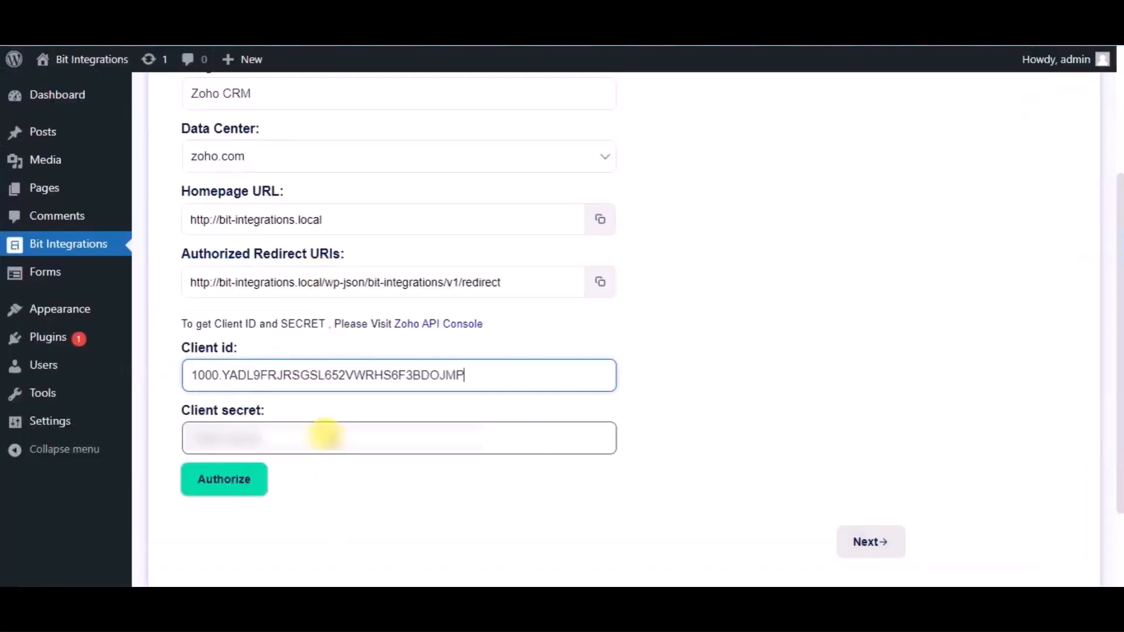
pyautogui.click(325, 436)
pyautogui.hotkey('ctrl', 'v')
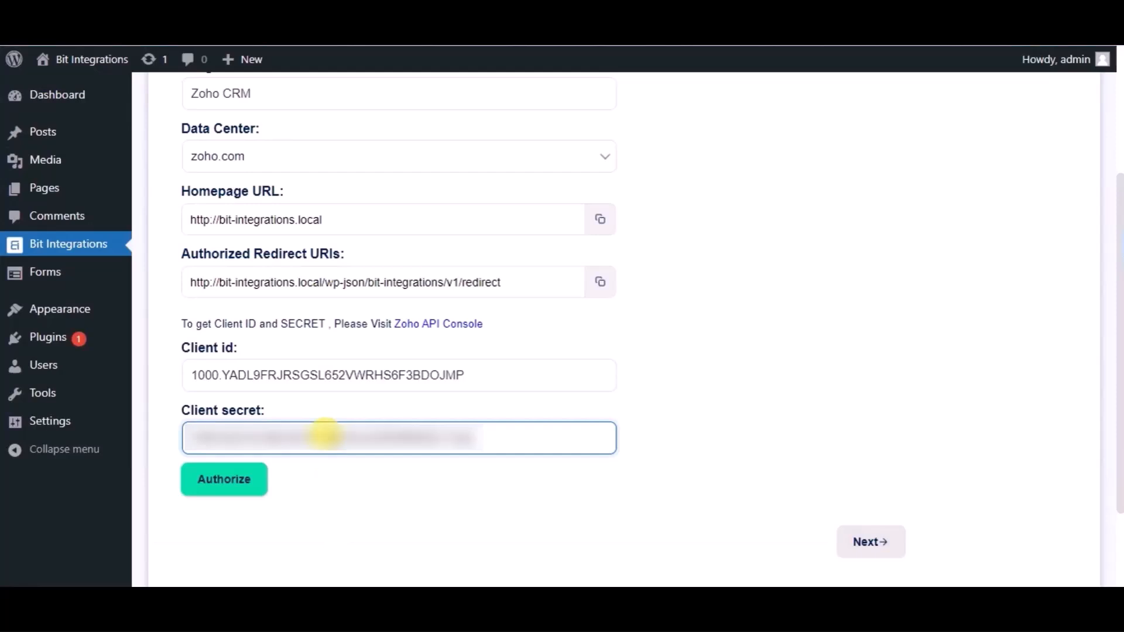
# Authorize the Zoho CRM connection, accept Bit Integrations' access request and continue to the second settings stage.
pyautogui.click(237, 492)
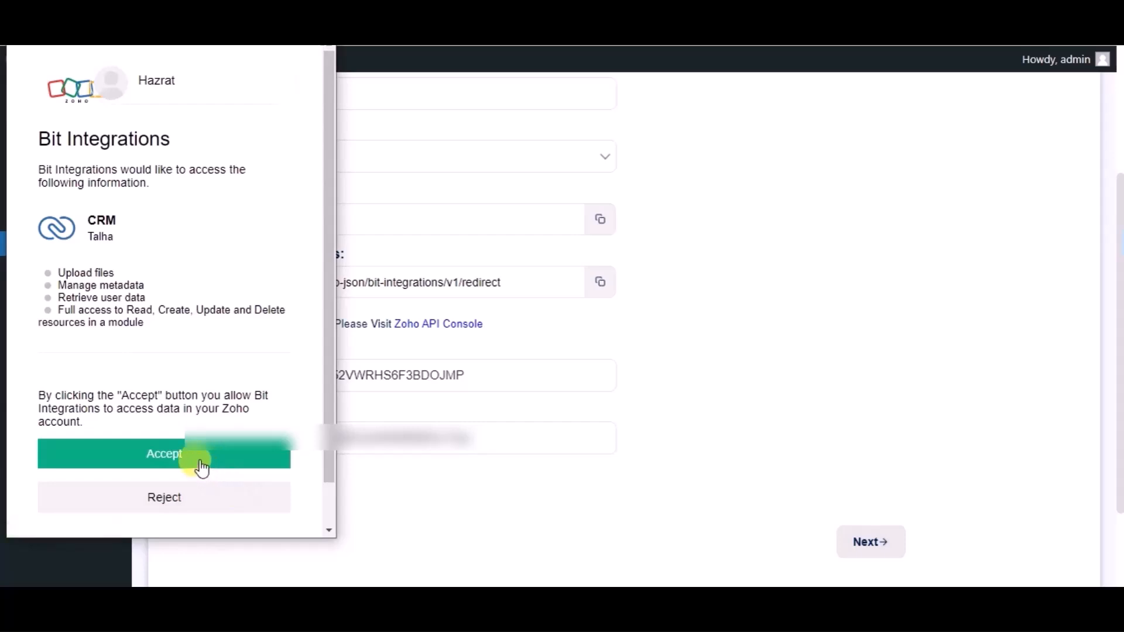
pyautogui.click(201, 466)
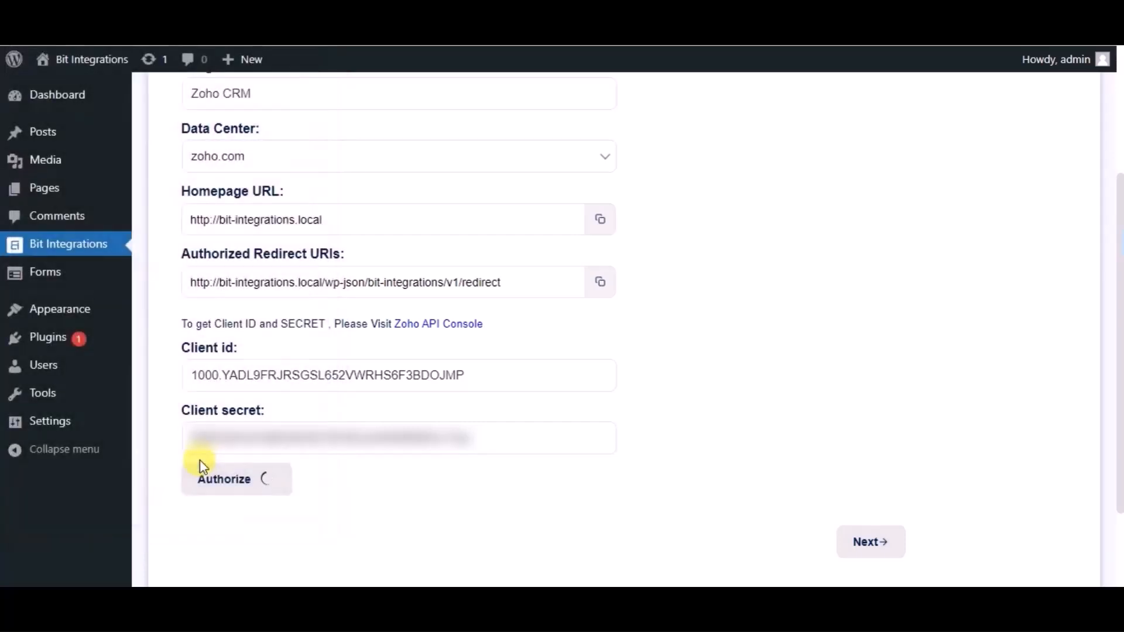
pyautogui.scroll(-3, 630, 441)
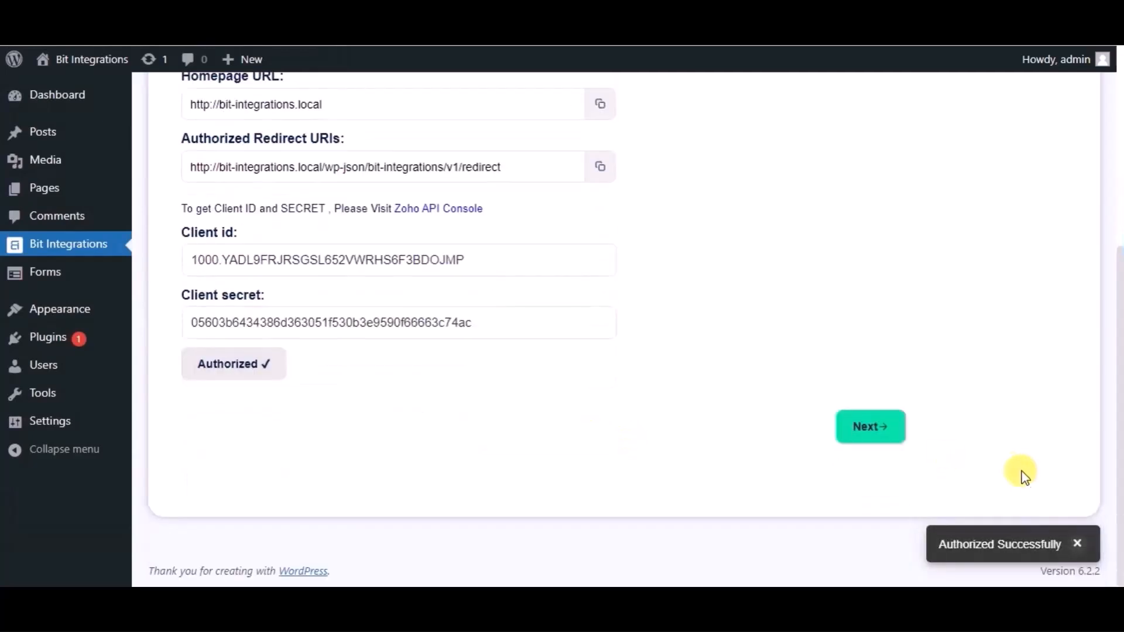
pyautogui.click(879, 428)
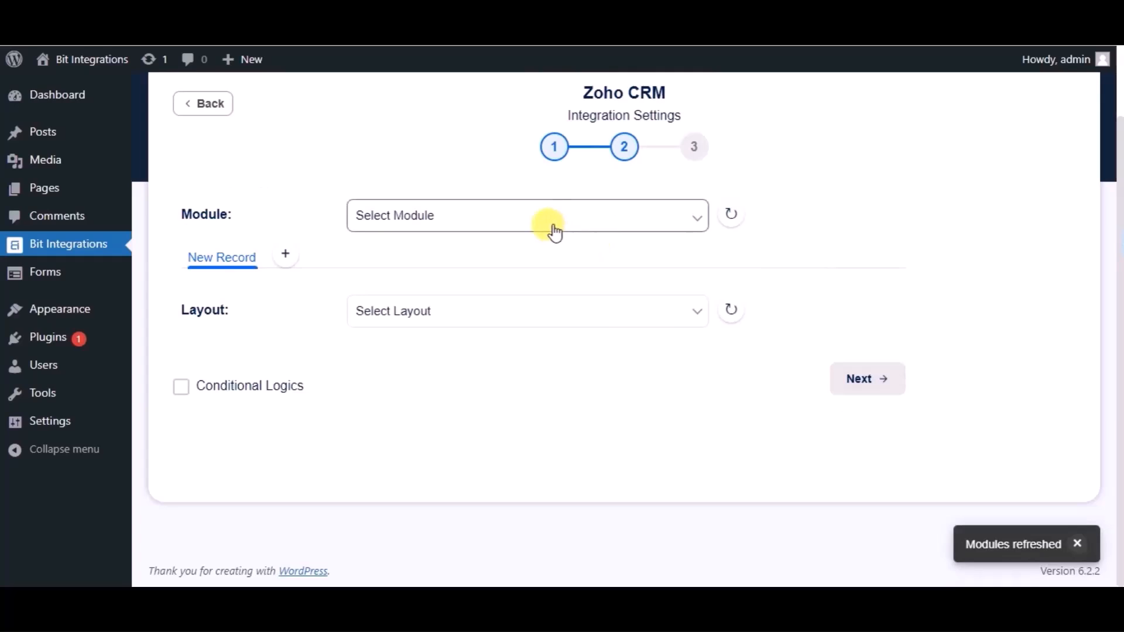
# Select the Leads module for the integration and map the form's Name field to Zoho's Last Name field.
pyautogui.click(550, 229)
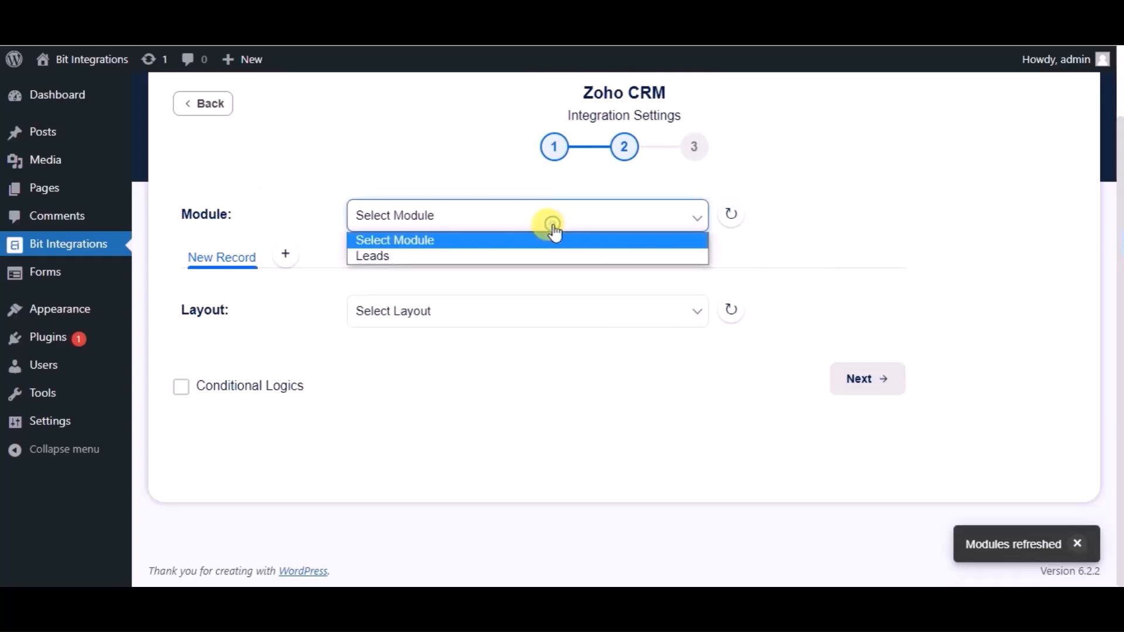
pyautogui.click(455, 256)
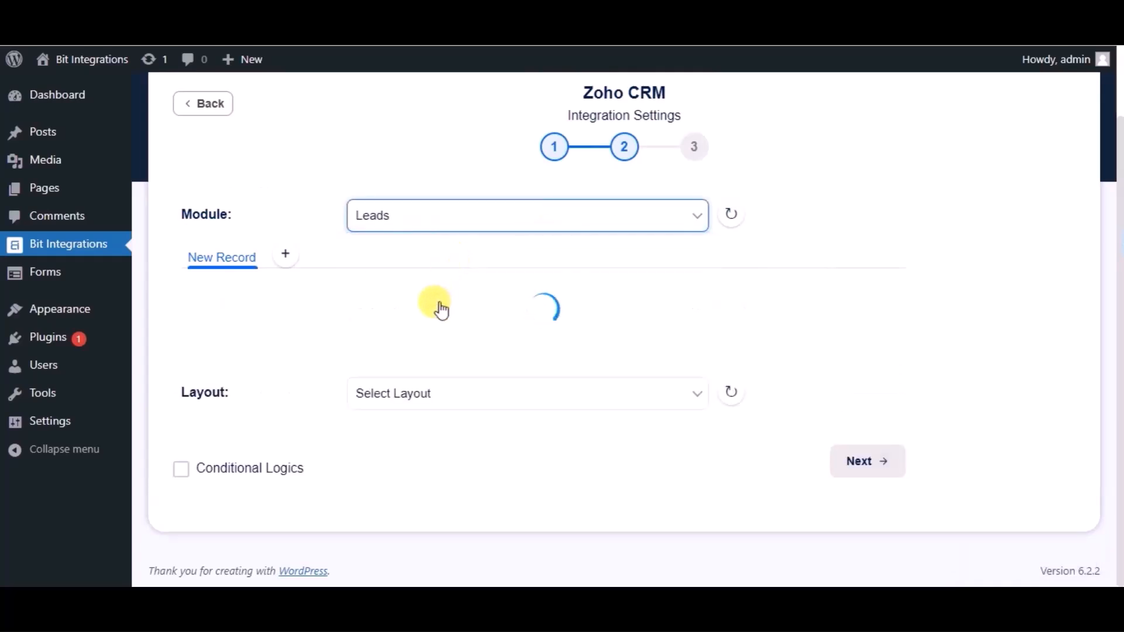
pyautogui.scroll(-2, 436, 308)
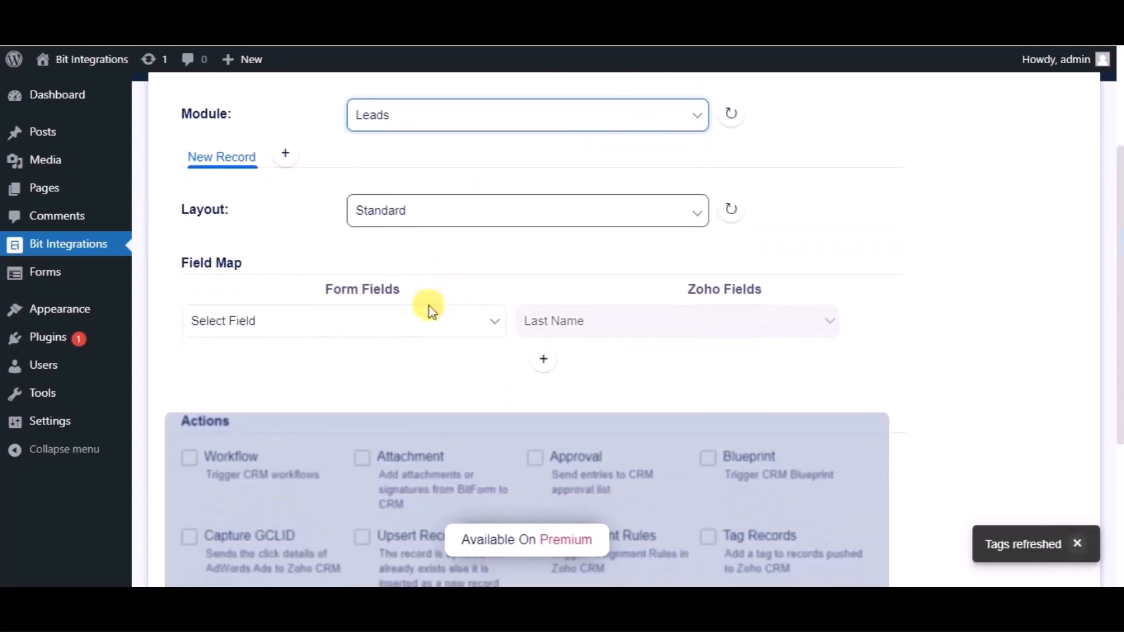
pyautogui.click(401, 323)
pyautogui.click(261, 373)
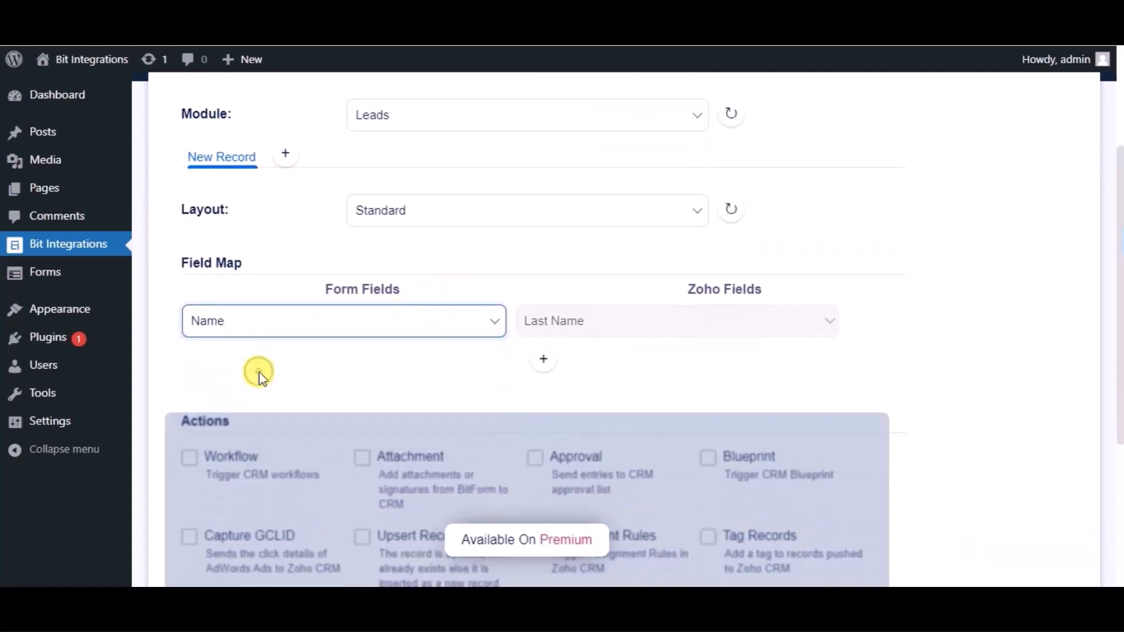
# Add a second field mapping that links the form's Email address to Zoho's Email field.
pyautogui.click(540, 368)
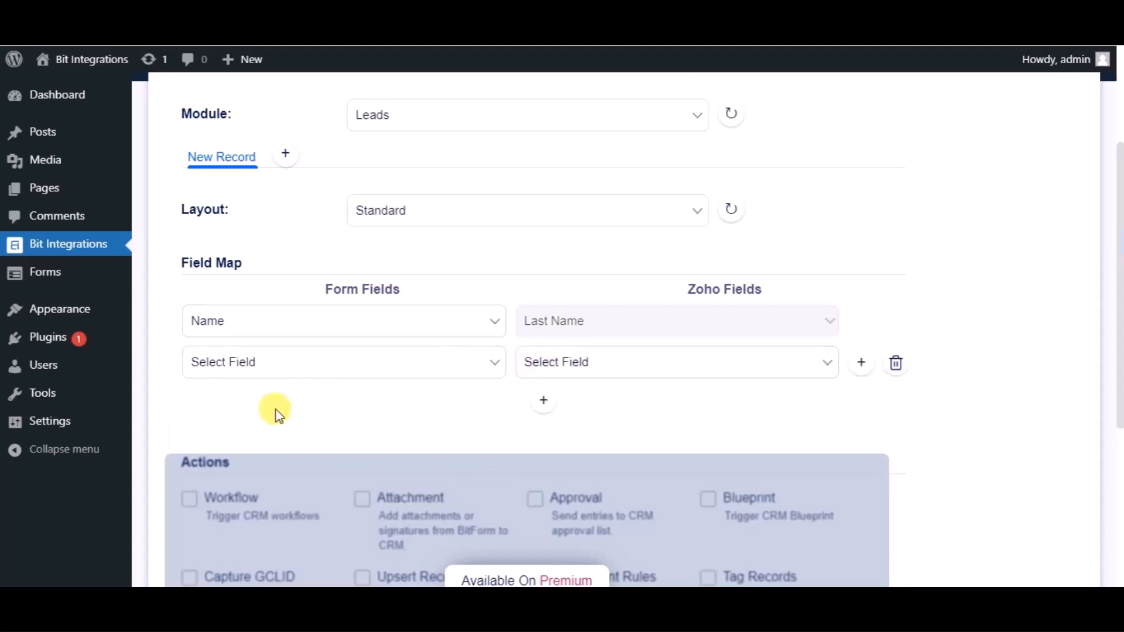
pyautogui.click(275, 377)
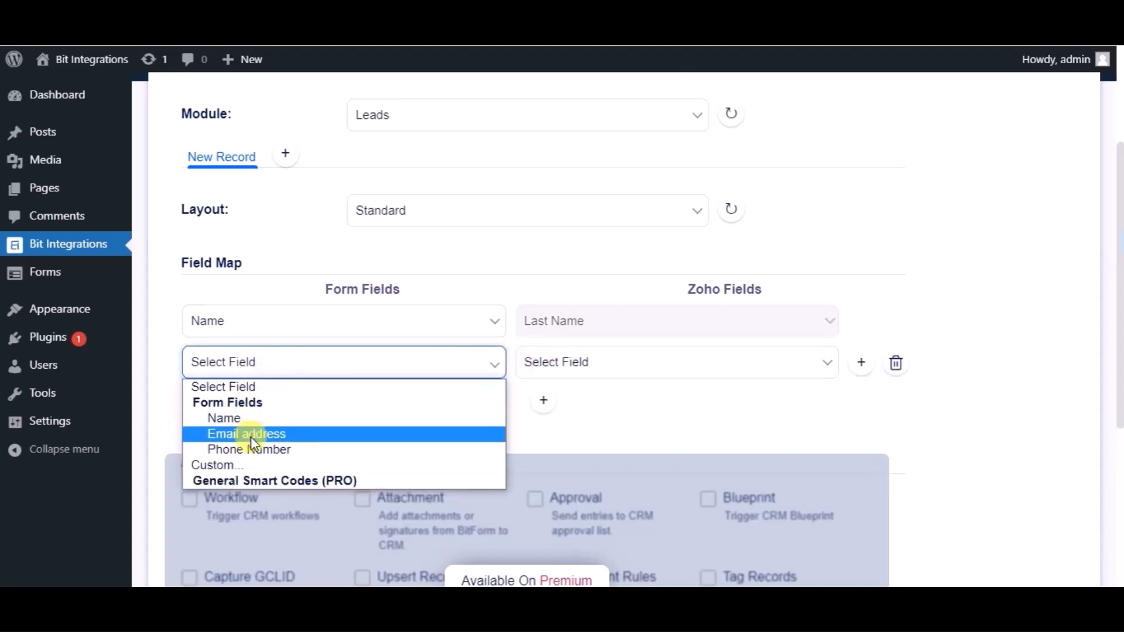
pyautogui.click(259, 432)
pyautogui.click(579, 366)
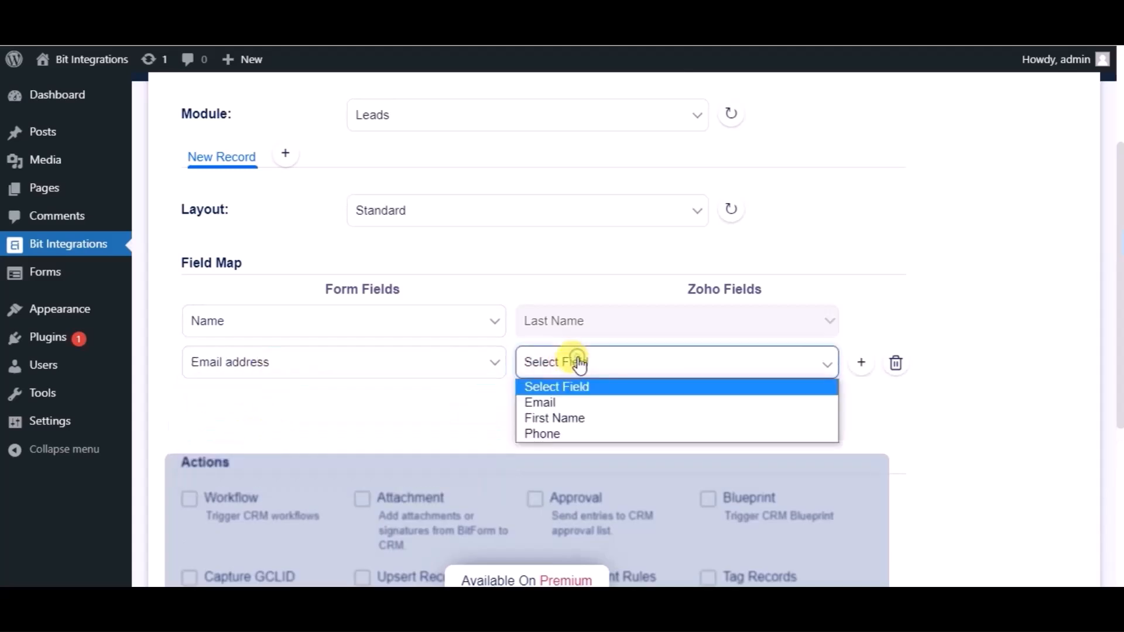
pyautogui.click(556, 403)
# Add a third field mapping that links the form's Phone Number to Zoho's Phone field.
pyautogui.click(545, 403)
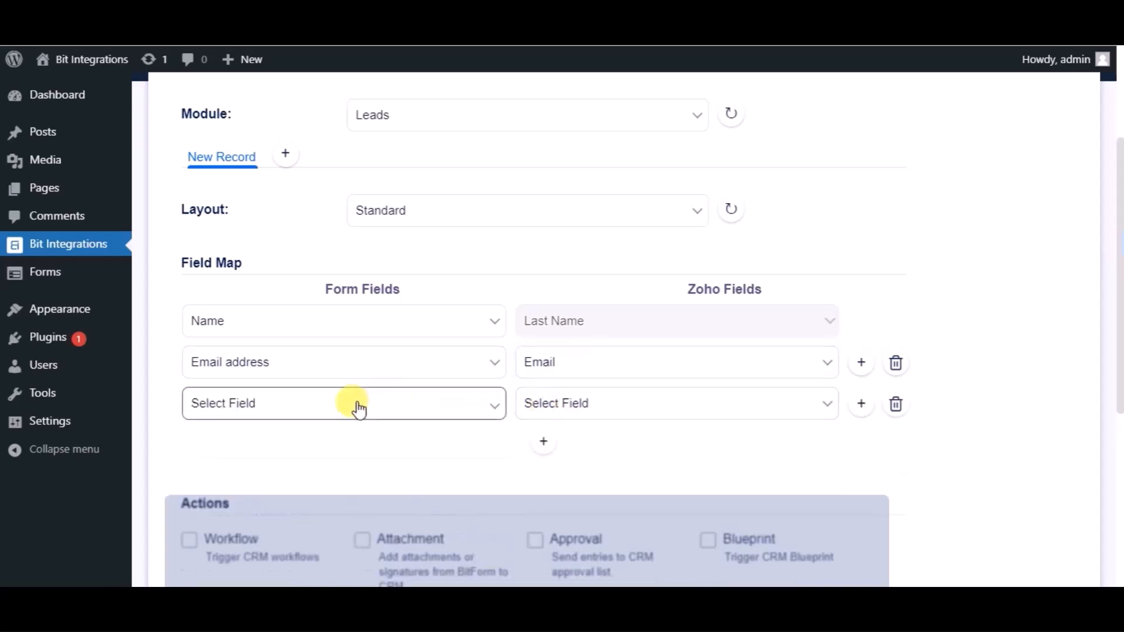
pyautogui.click(359, 409)
pyautogui.click(264, 492)
pyautogui.click(530, 412)
pyautogui.click(533, 476)
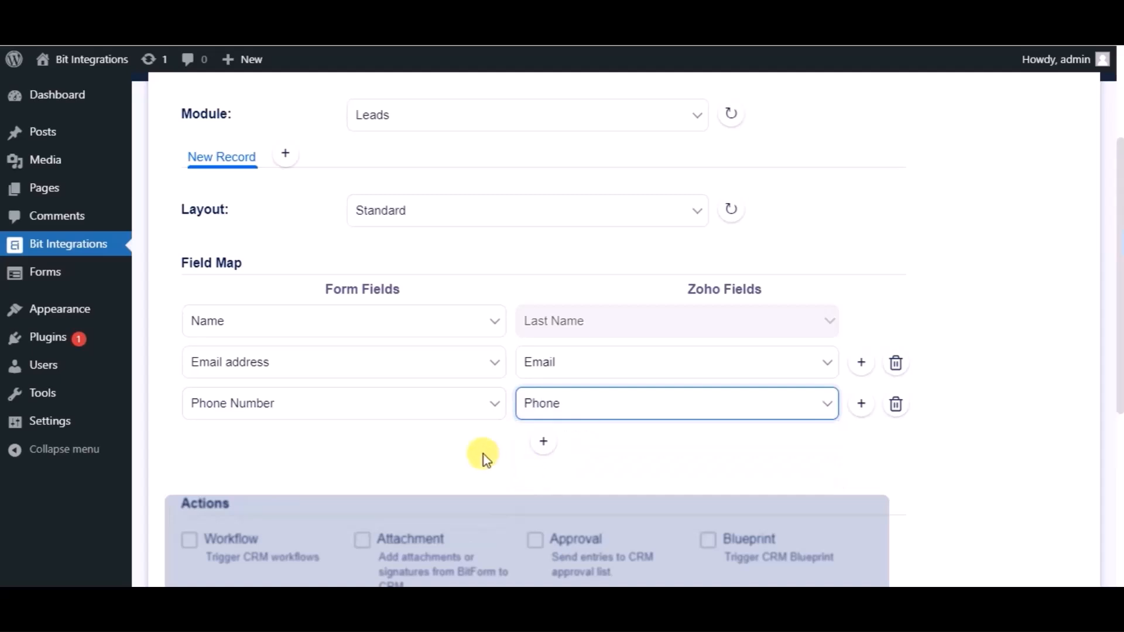
# Continue to the final settings stage without extra actions or conditional logic, and finish and save the integration.
pyautogui.scroll(-3, 484, 454)
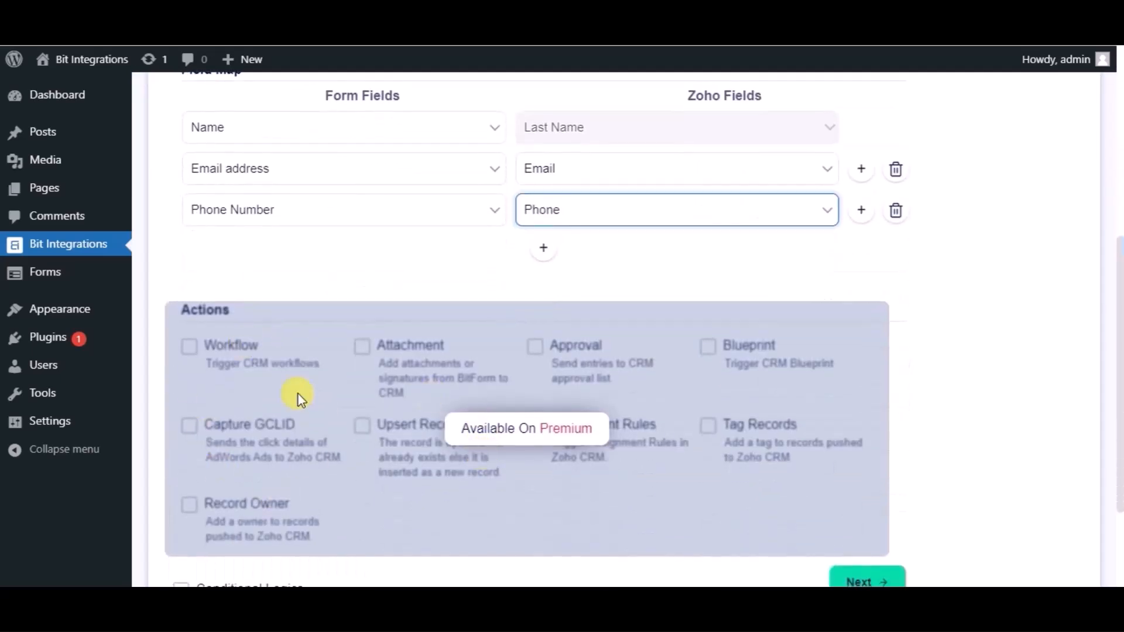
pyautogui.scroll(-3, 298, 395)
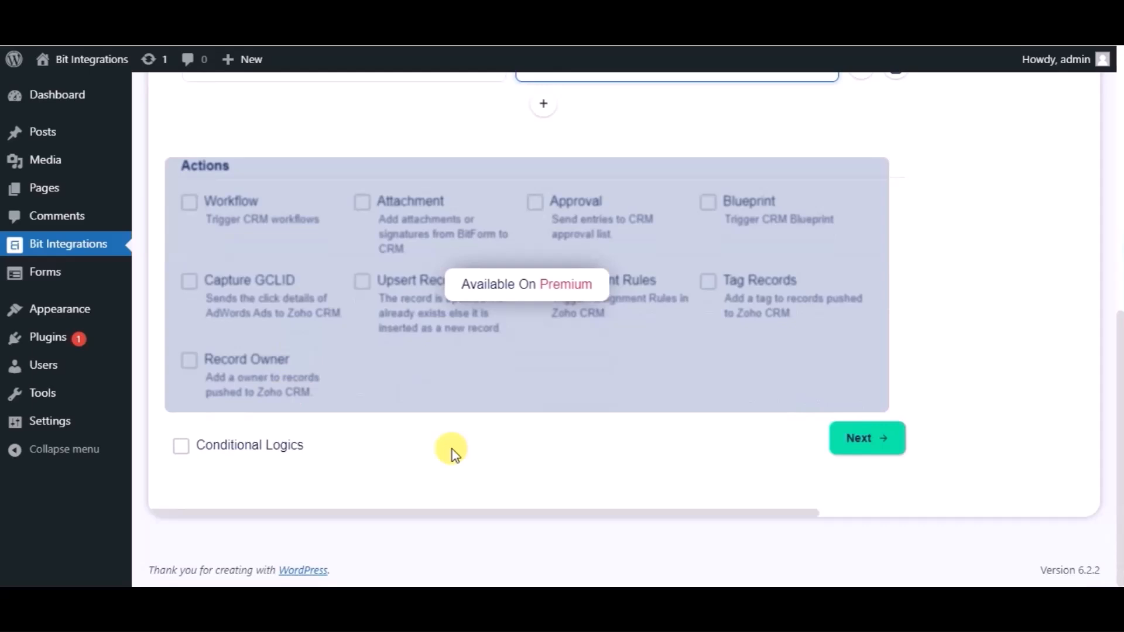
pyautogui.click(861, 447)
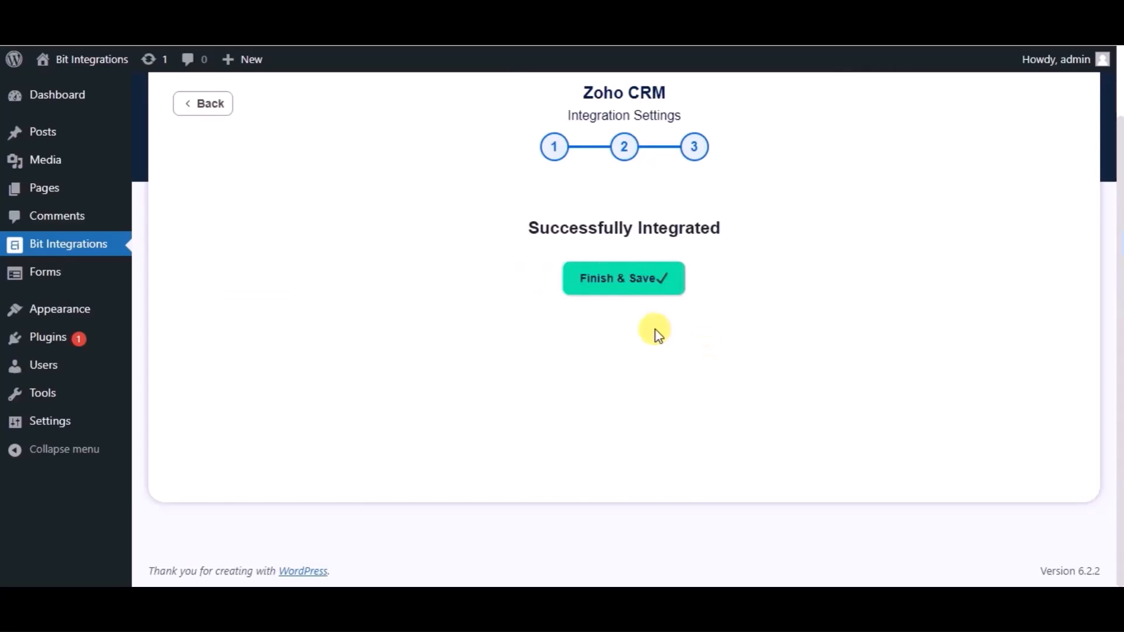
pyautogui.click(603, 280)
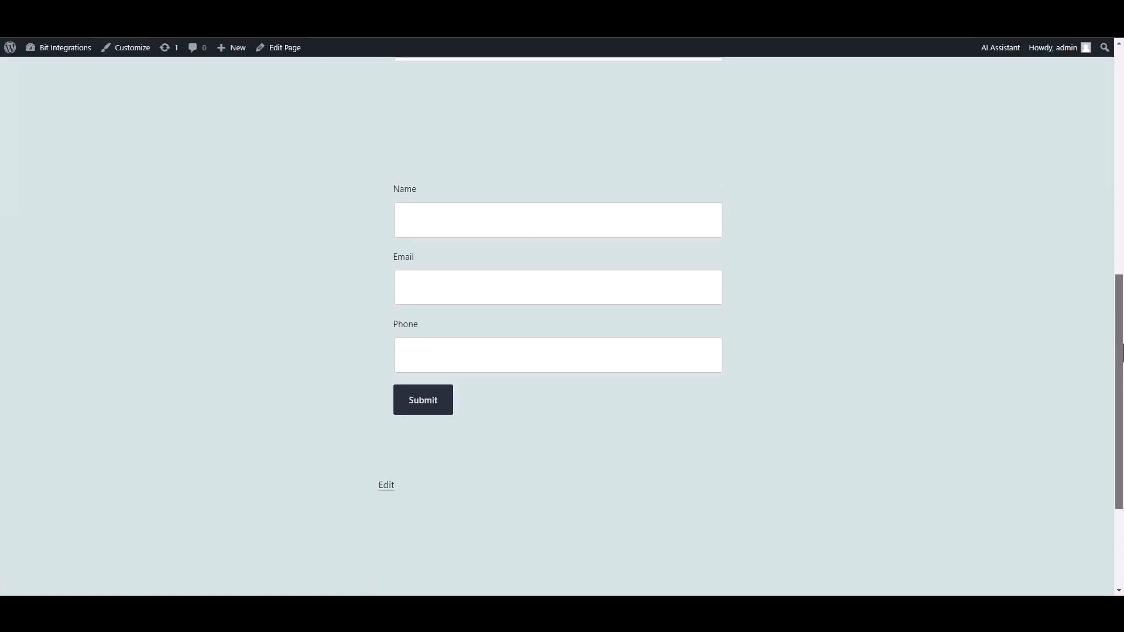
# On the site's form page, enter Bit Integrations as the name, fill in the contact's e-mail and phone number, and submit the test entry.
pyautogui.click(663, 233)
pyautogui.write('Bit Integrations')
pyautogui.click(665, 284)
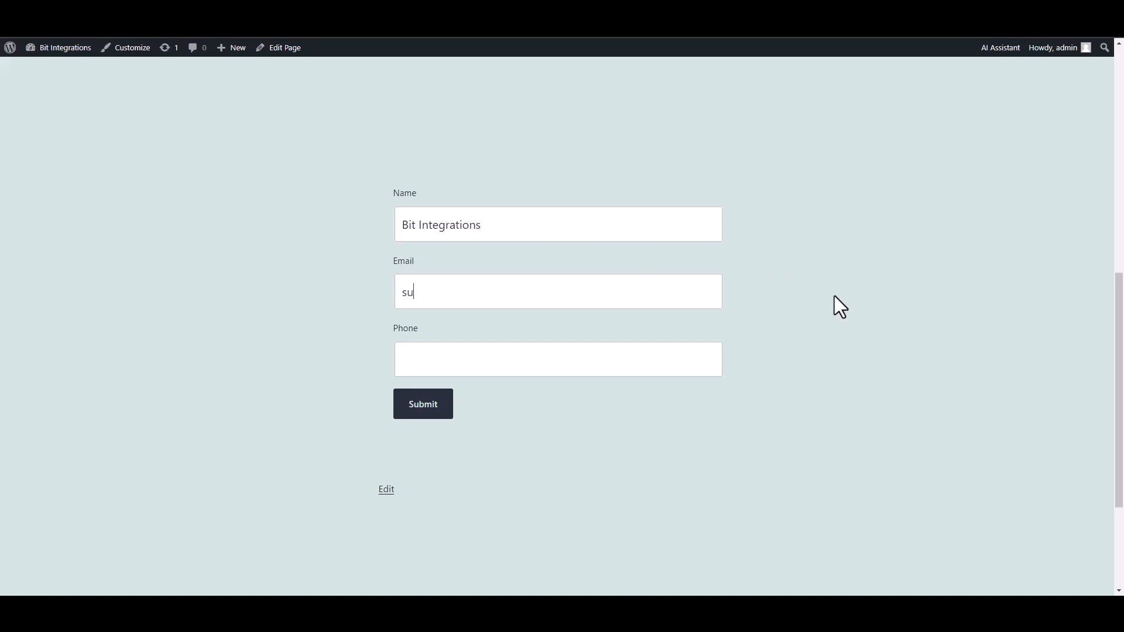
pyautogui.click(662, 359)
pyautogui.write('444555666')
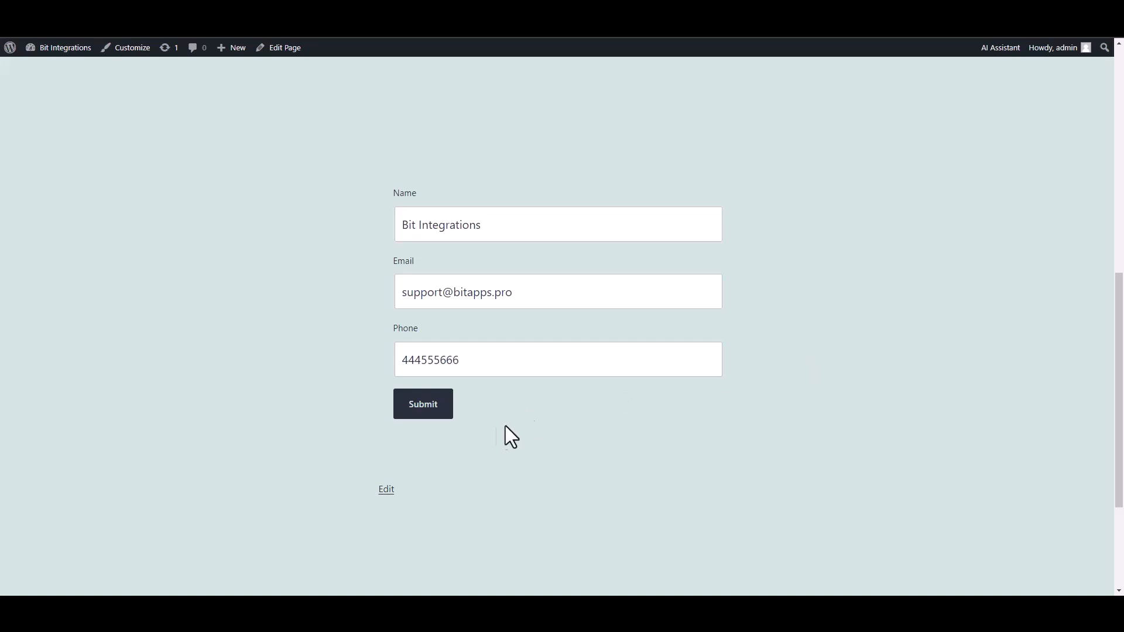
pyautogui.click(445, 413)
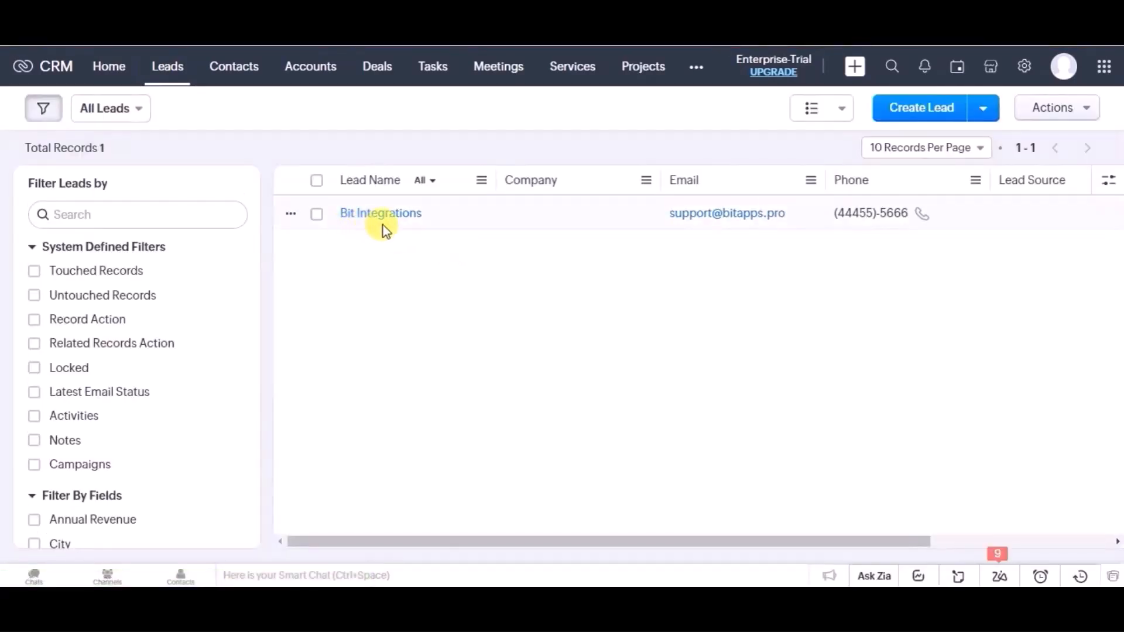
# Switch to Zoho CRM and check the Leads list for the submitted Bit Integrations entry.
pyautogui.click(369, 224)
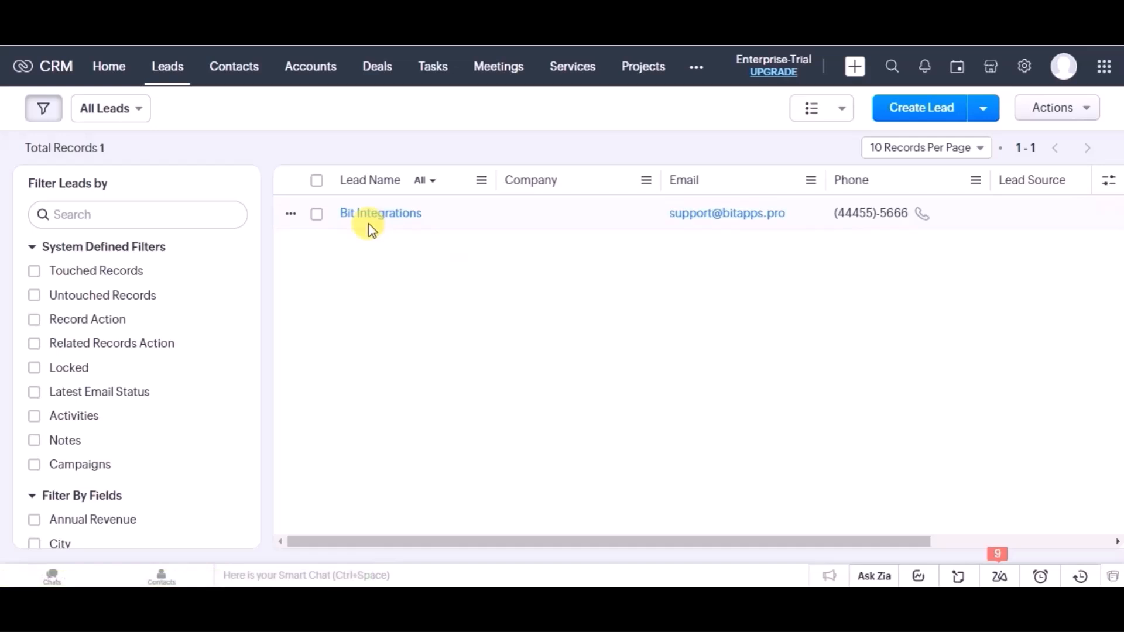